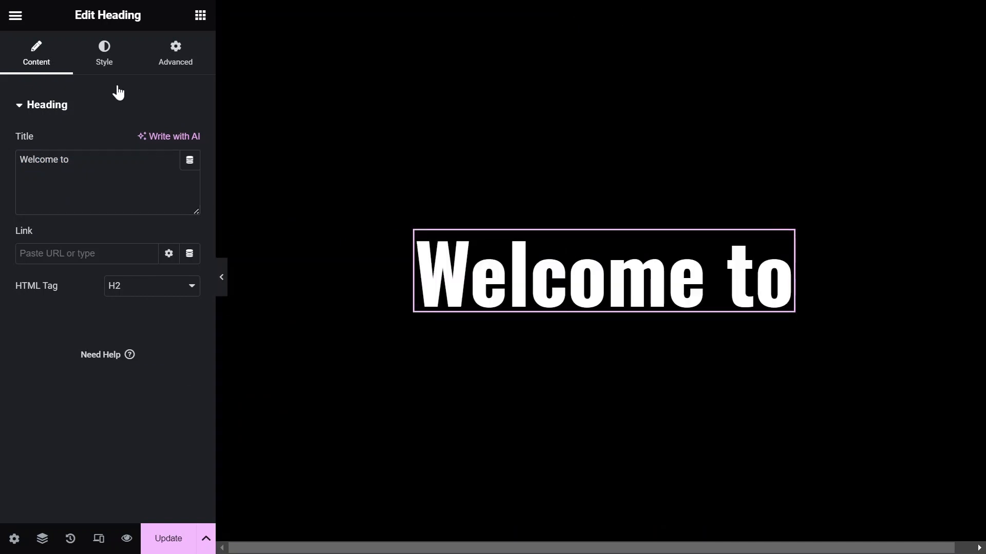
Add a container below the "Welcome to" heading with a horizontal row direction and centred justification and item alignment.
left_click(199, 17)
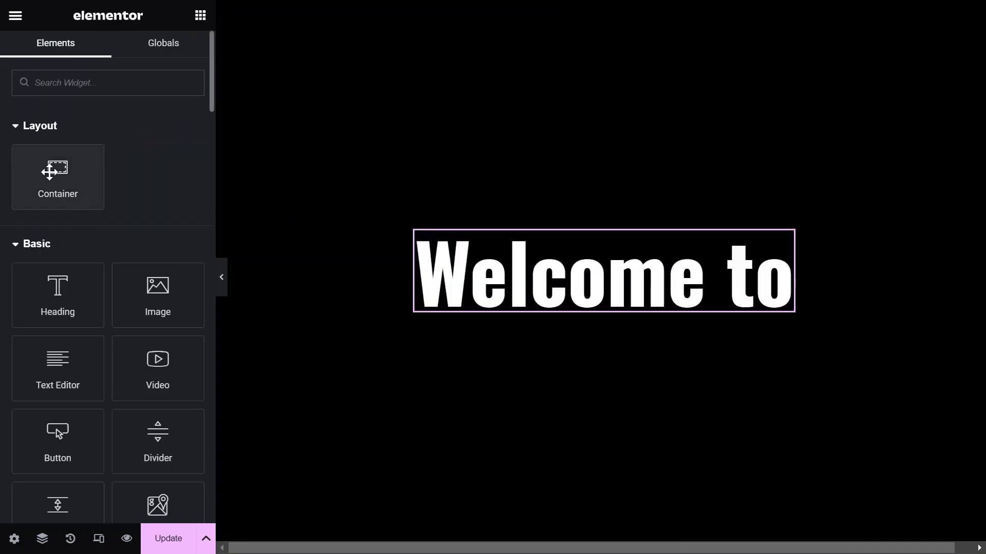
left_click_drag(49, 172, 548, 299)
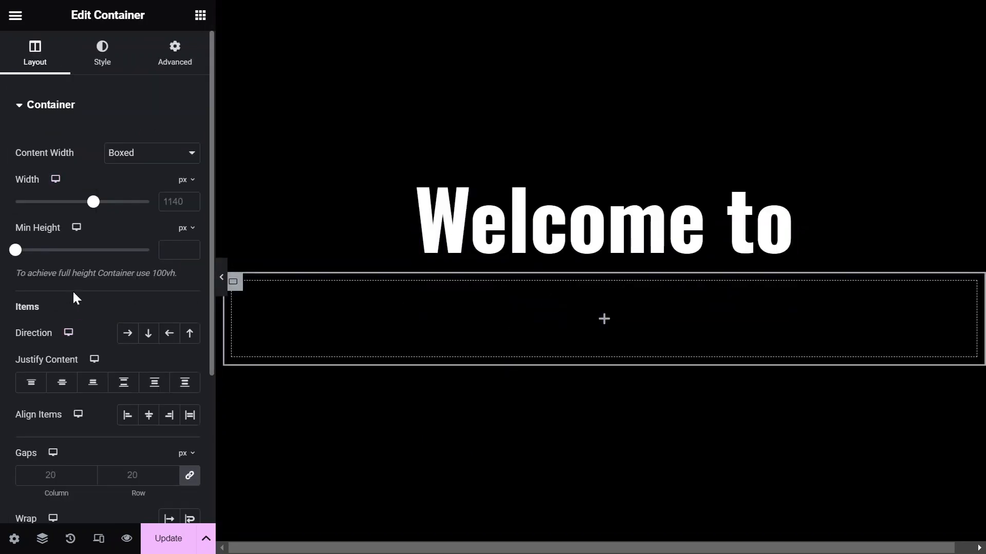
scroll(72, 291, "down", 1)
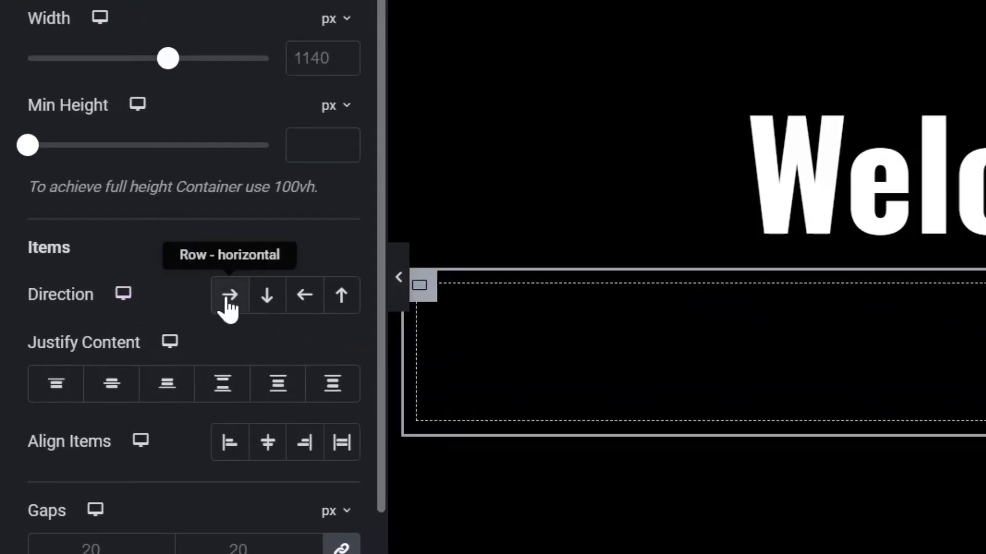
left_click(228, 303)
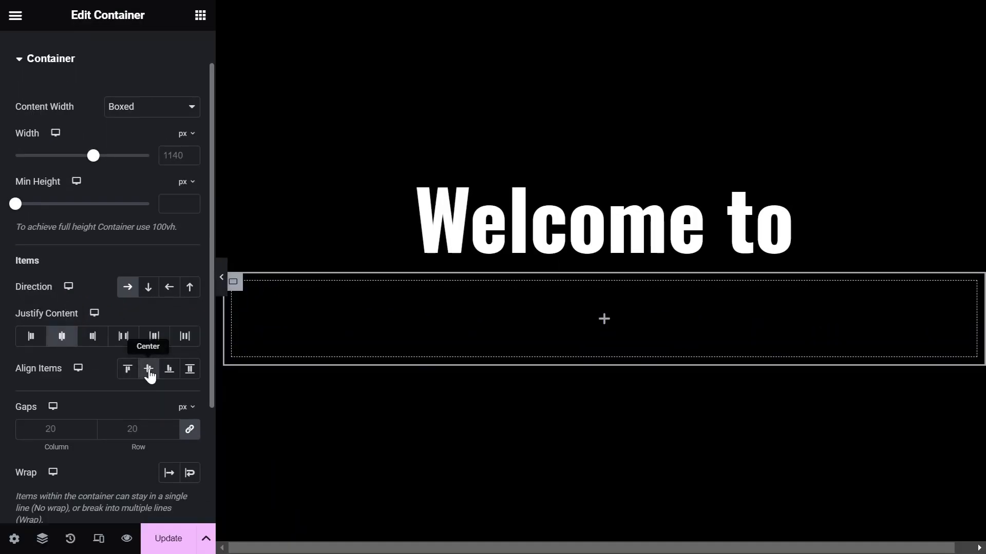
Nest a container inside the row container and duplicate it twice to form three side-by-side columns.
scroll(154, 231, "up", 1)
left_click(200, 15)
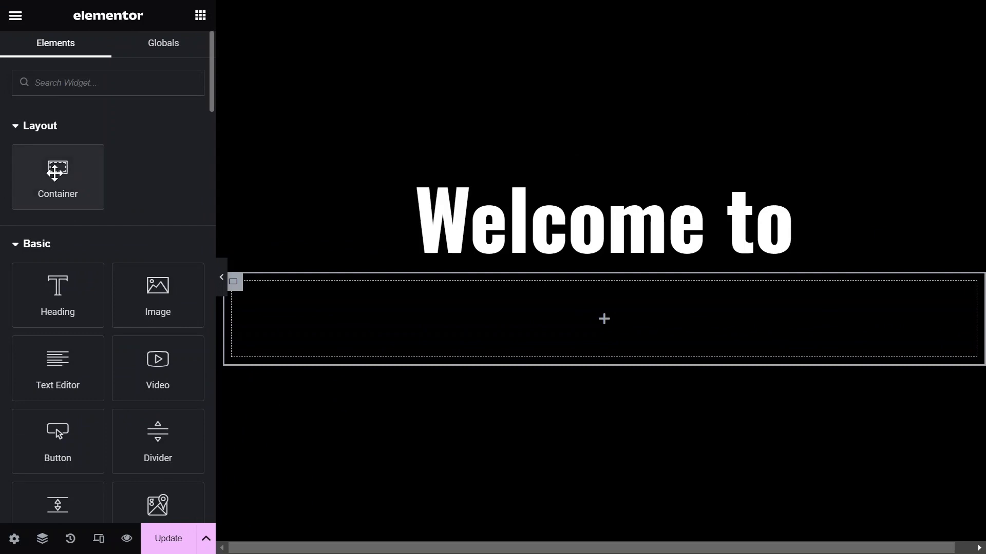
left_click_drag(54, 173, 362, 301)
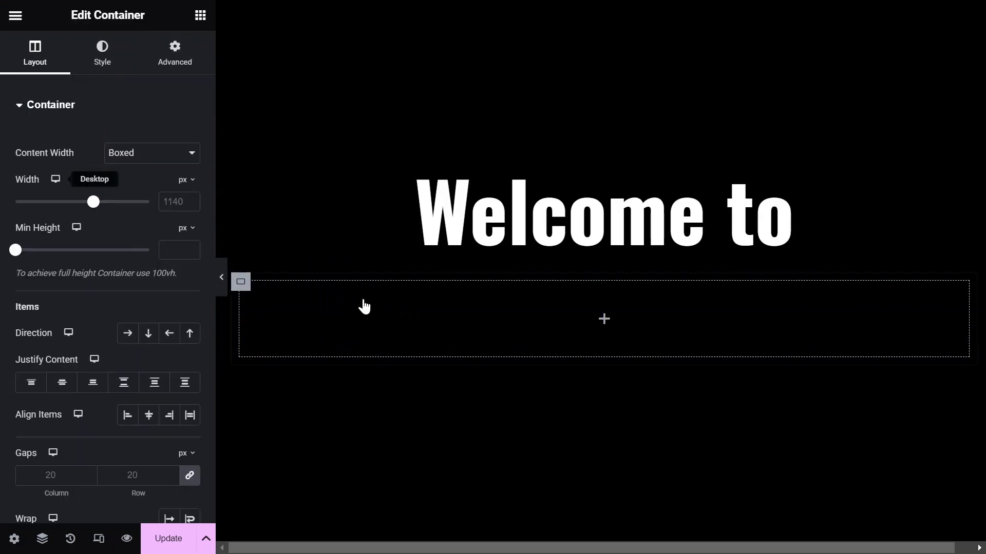
right_click(249, 293)
left_click(293, 211)
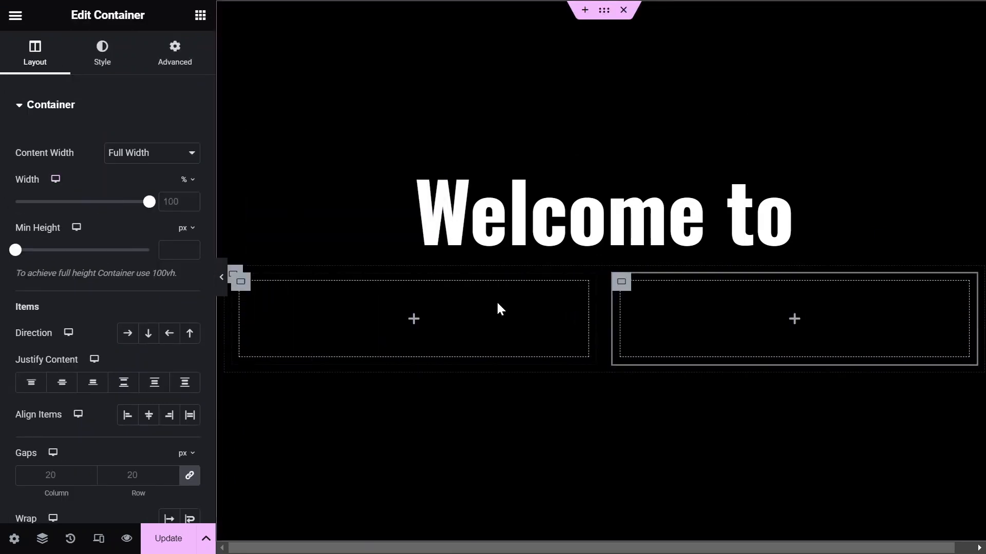
right_click(622, 286)
left_click(685, 210)
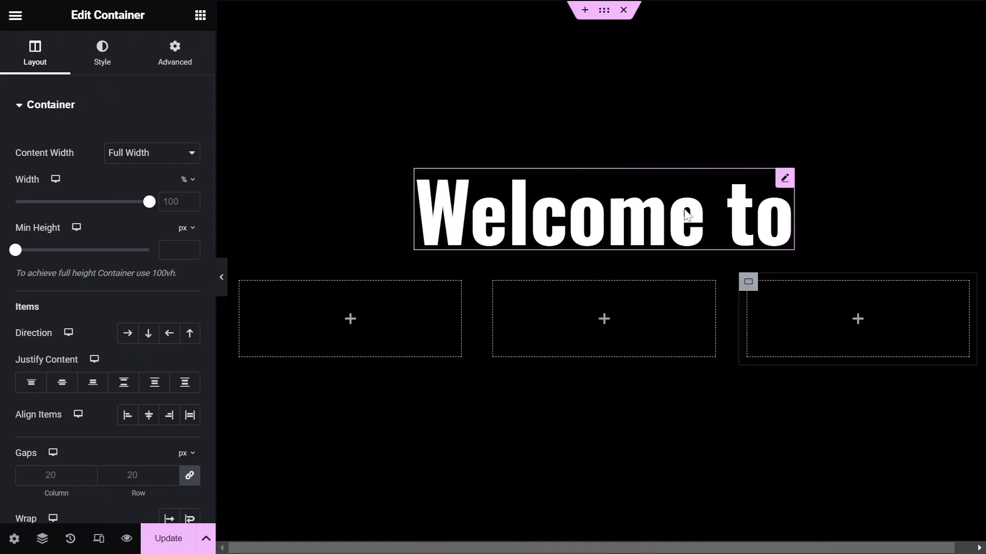
Set the first inner container's width to 30% and the middle one's to 19%.
left_click(438, 302)
mouse_move(466, 323)
left_mouse_down()
mouse_move(486, 325)
mouse_move(458, 324)
left_mouse_up()
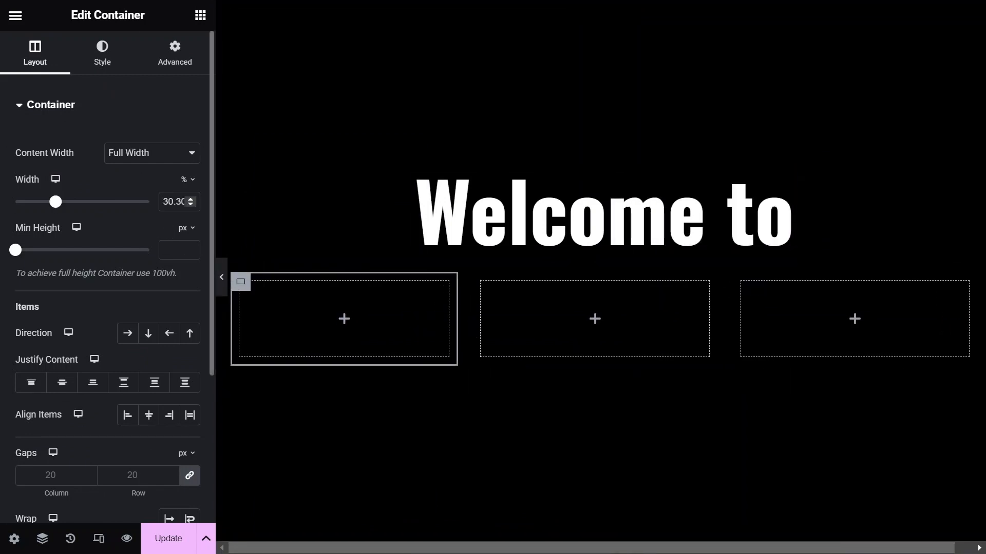
key("Down")
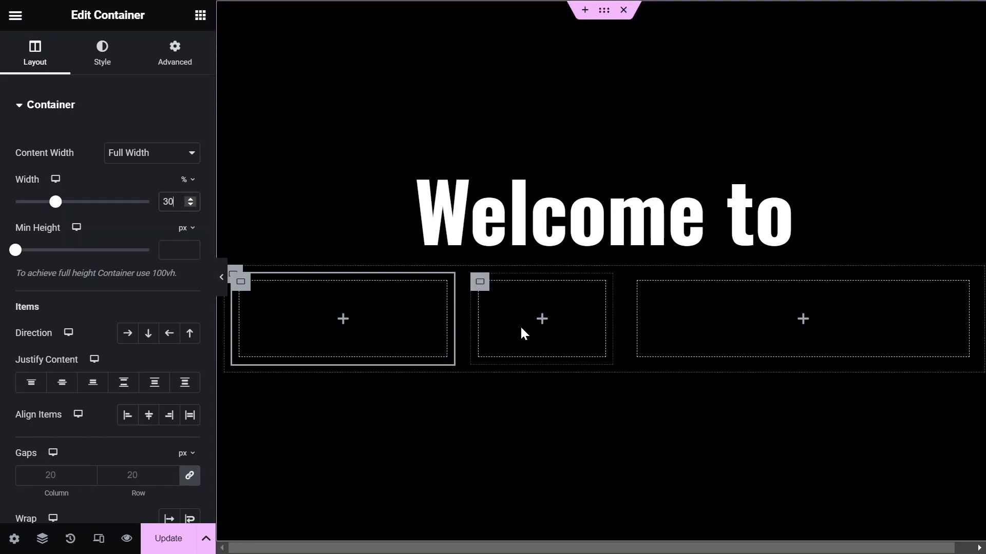
left_click(479, 284)
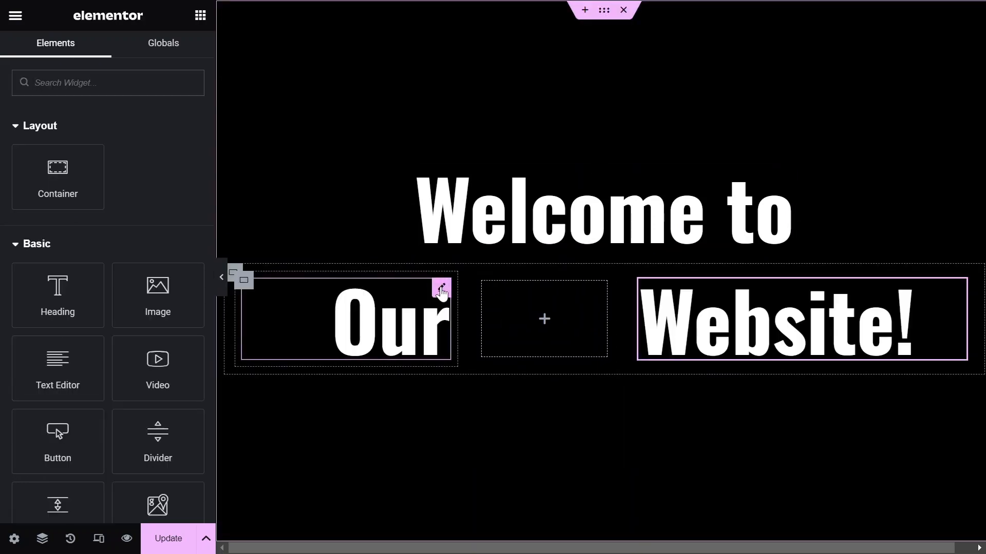
Add a Spacer widget to the empty container between the "Our" and "Website!" headings.
left_click(441, 290)
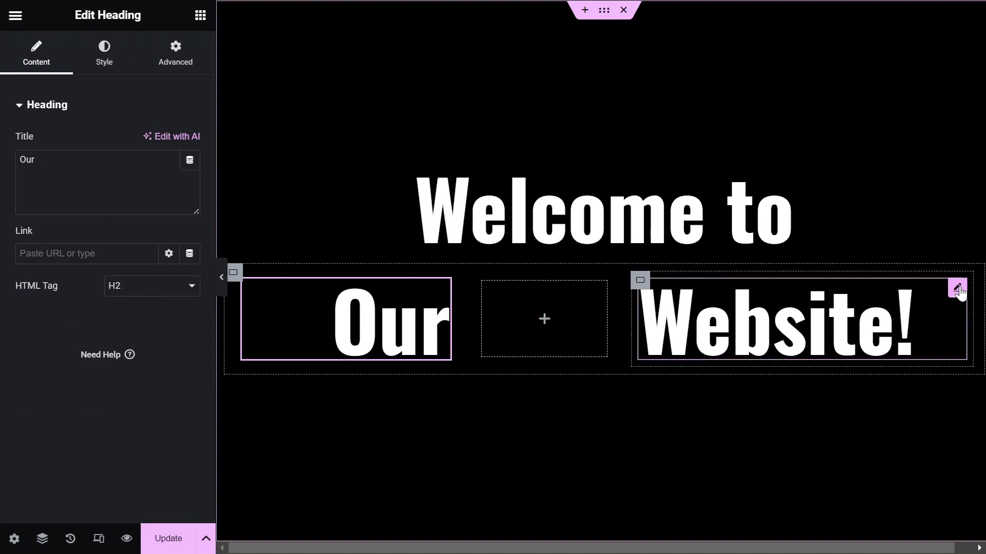
left_click(958, 288)
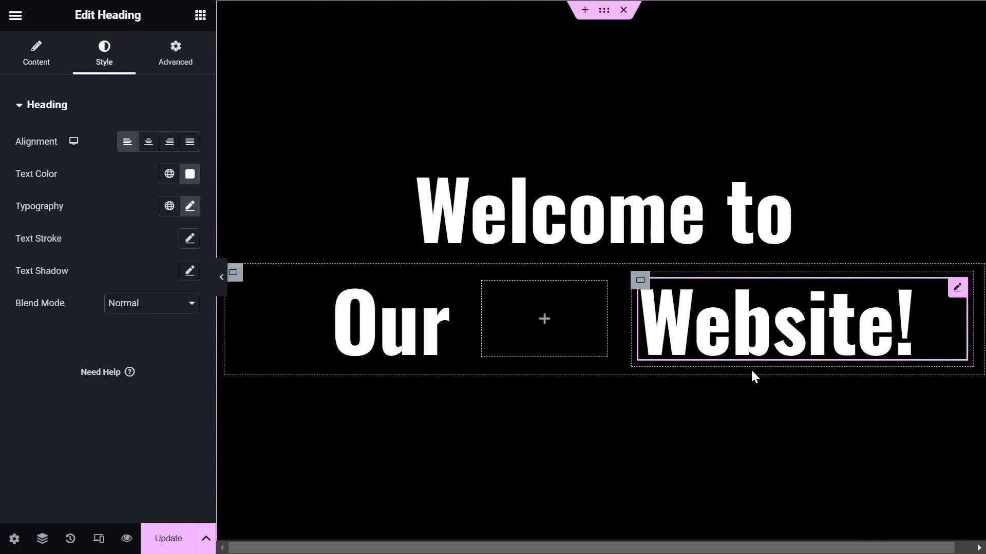
left_click(543, 321)
scroll(41, 442, "down", 1)
left_click_drag(57, 454, 530, 331)
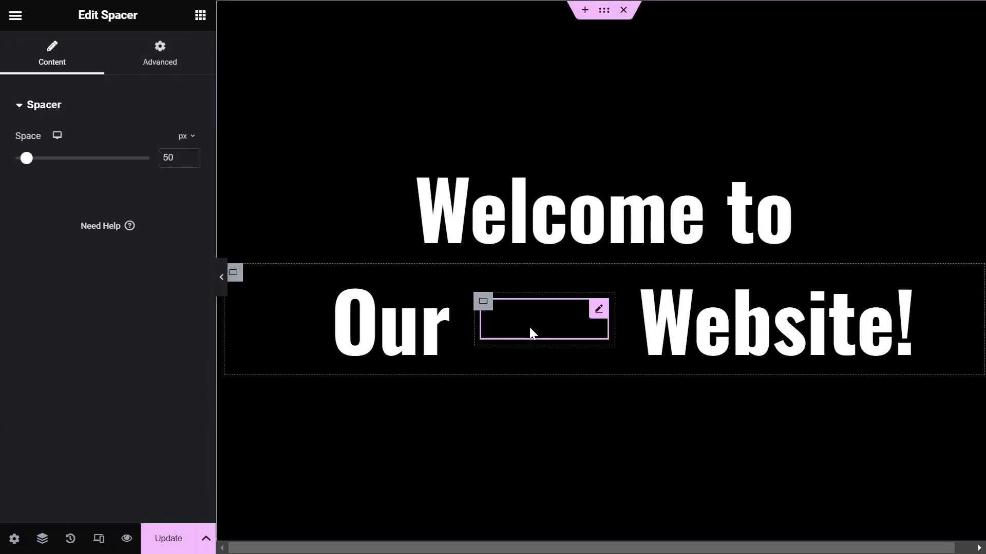
left_click(483, 302)
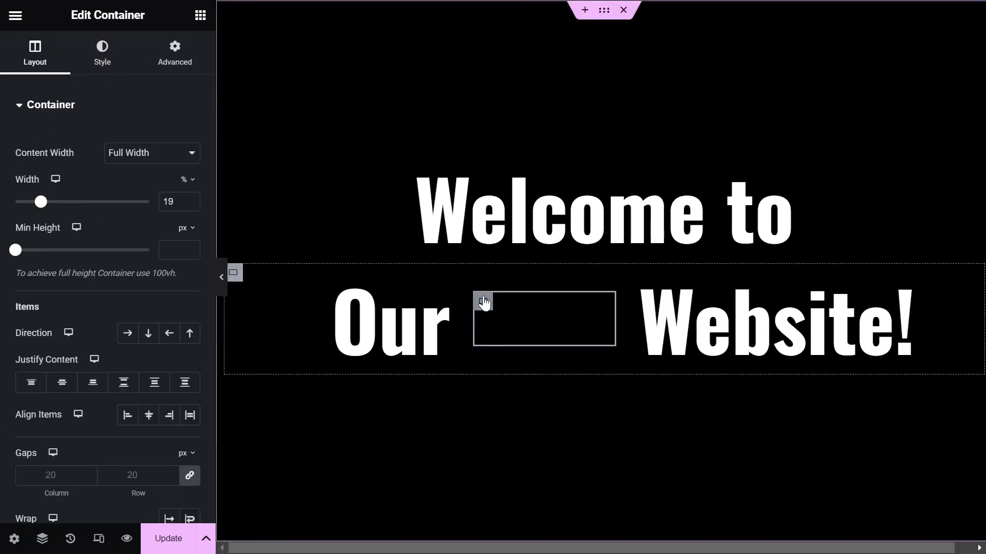
left_click(100, 66)
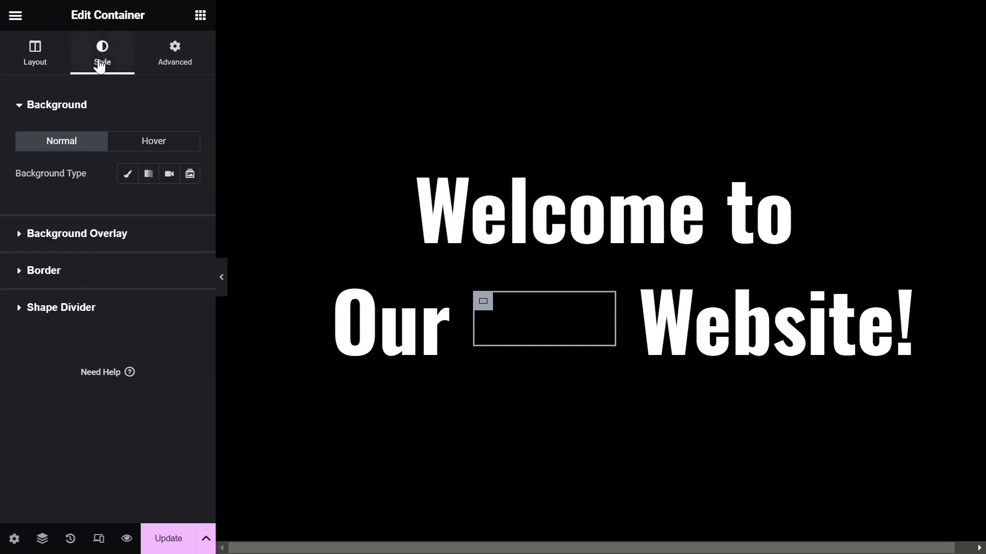
left_click(168, 178)
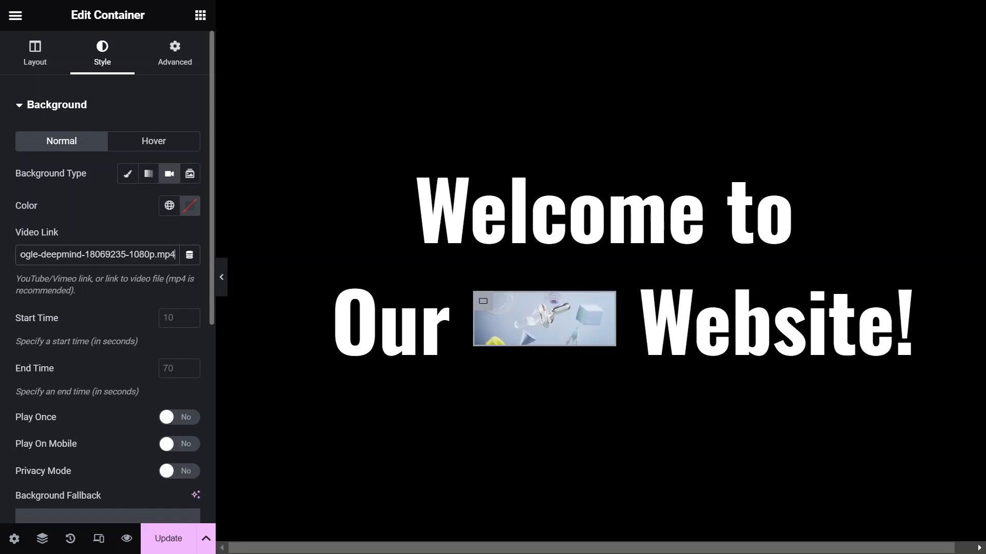
Set the spacer's height to 75 px and preview the page at full width.
left_click(601, 311)
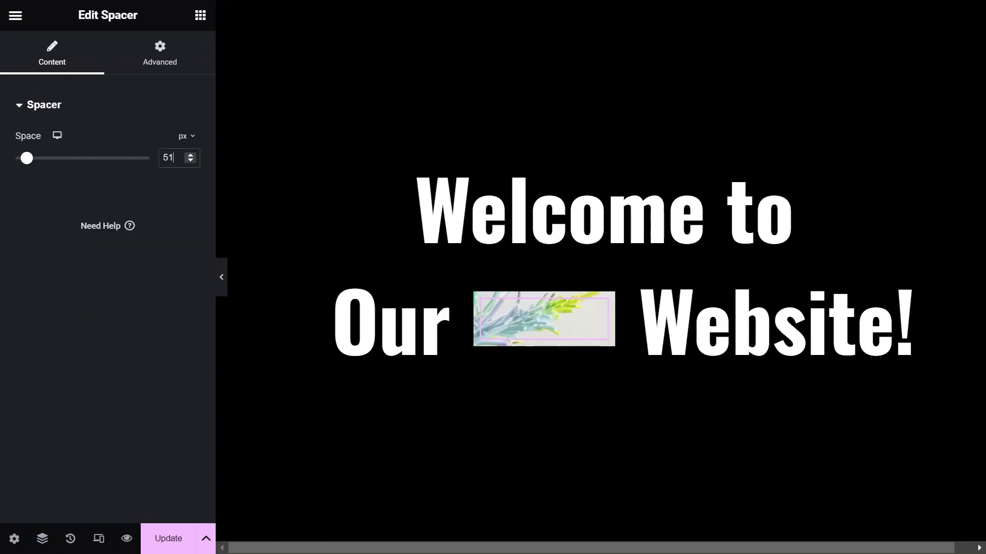
left_click_drag(27, 158, 32, 158)
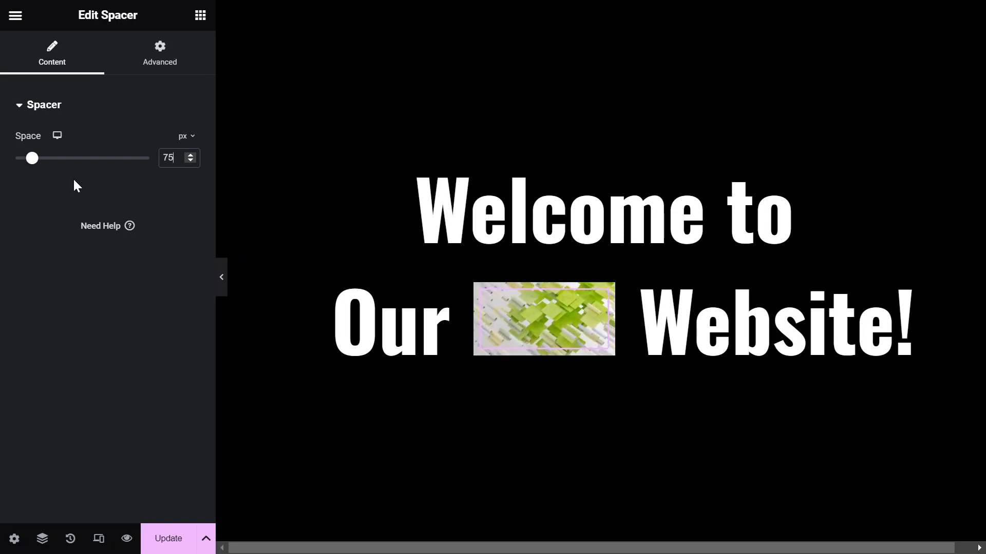
left_click(221, 282)
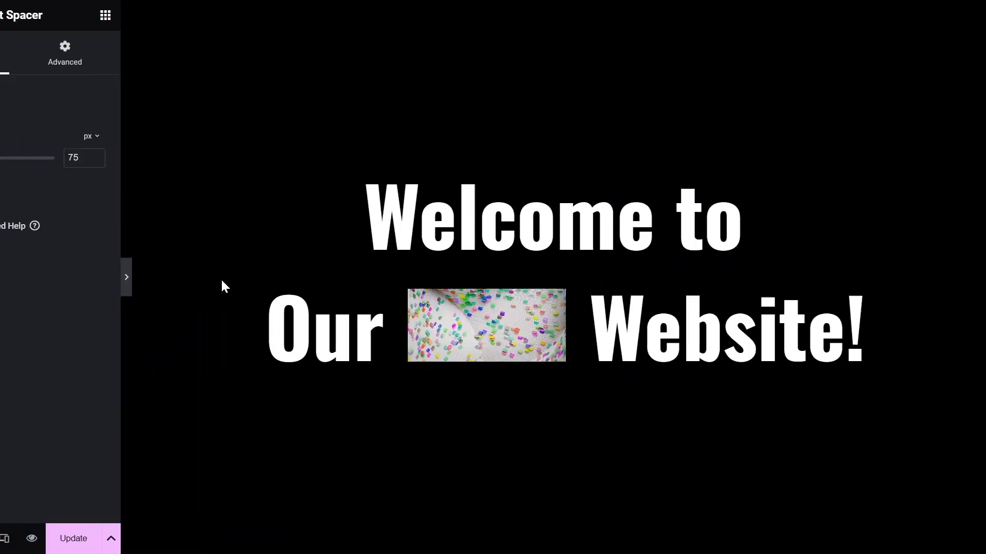
left_click(4, 282)
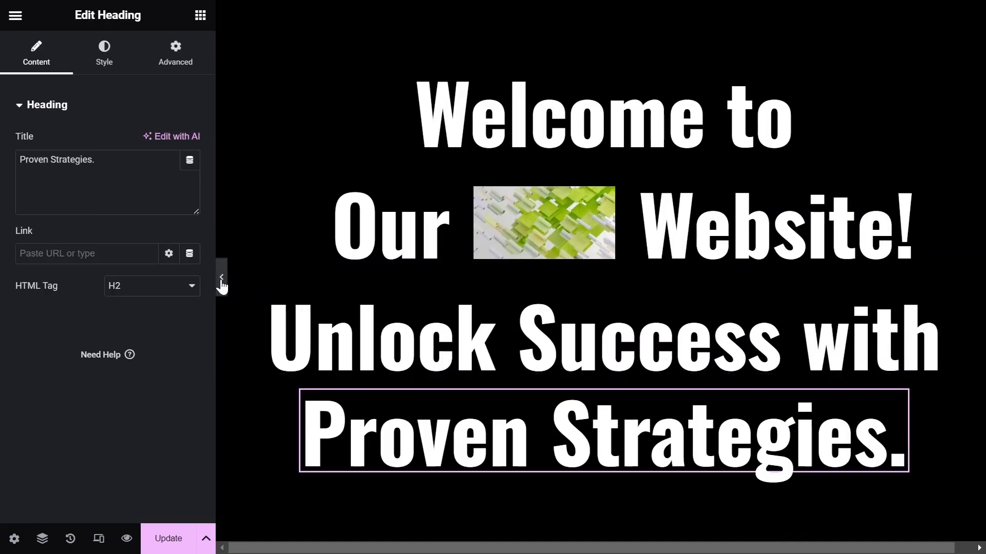
Preview the complete heading block at full width and look over the Scroll Animations section below it.
left_click(221, 280)
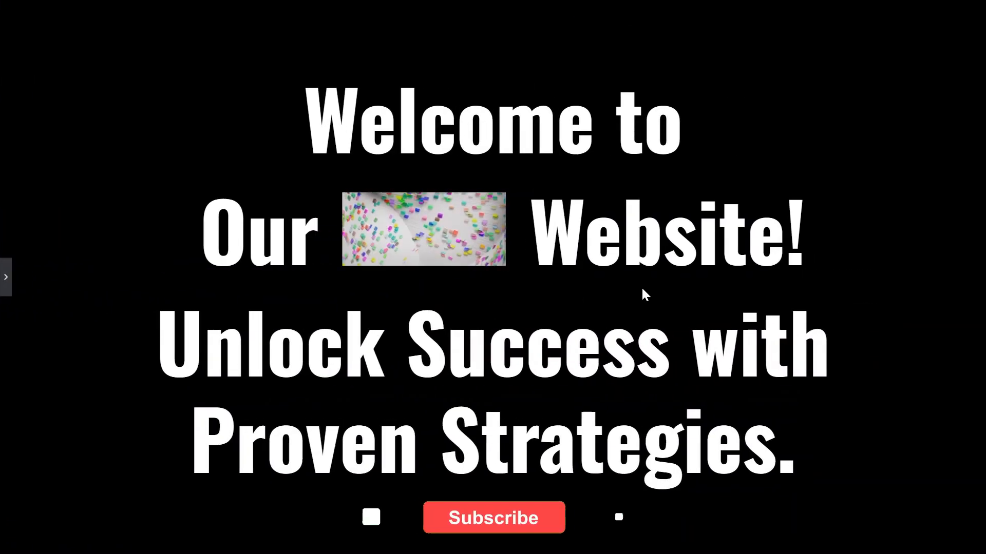
left_click(5, 278)
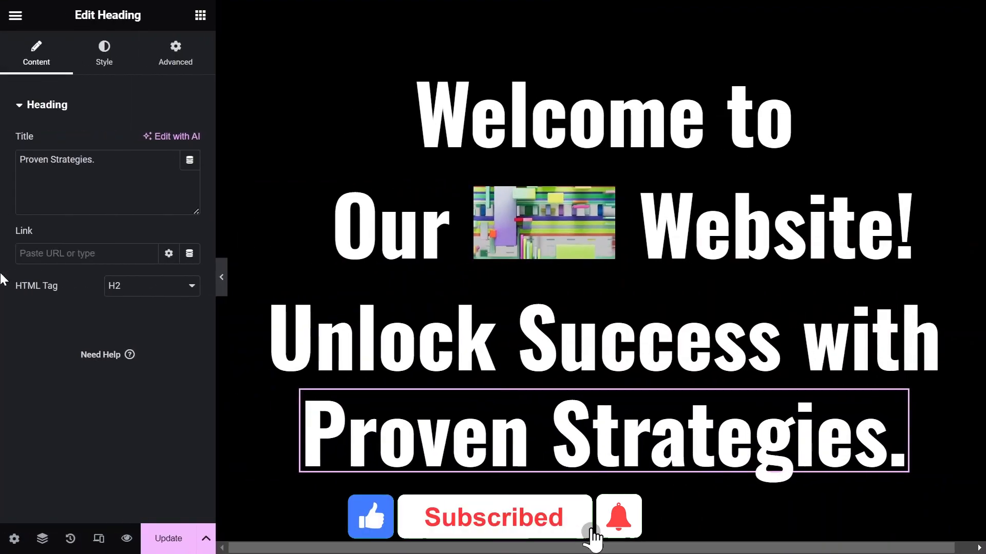
left_click(604, 358)
scroll(603, 353, "down", 10)
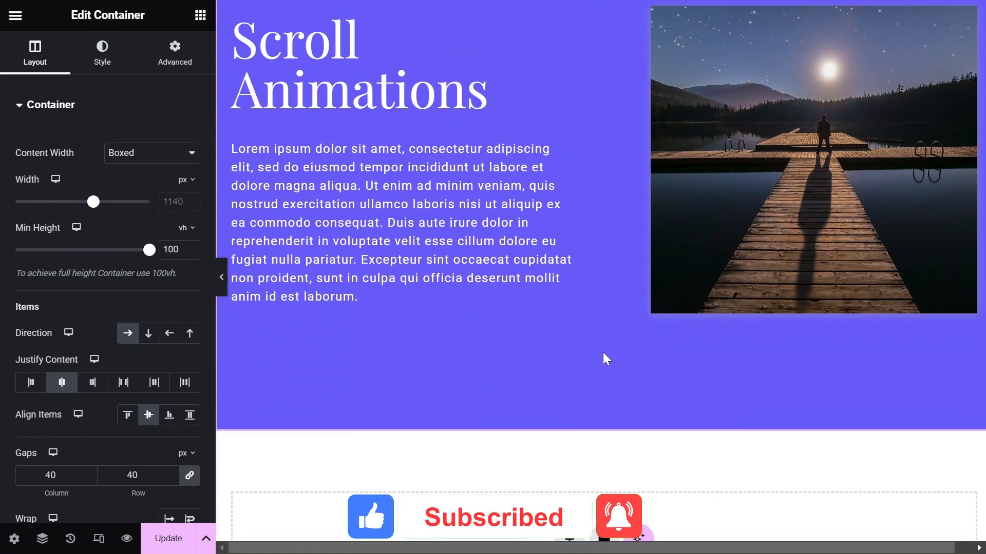
scroll(602, 352, "up", 3)
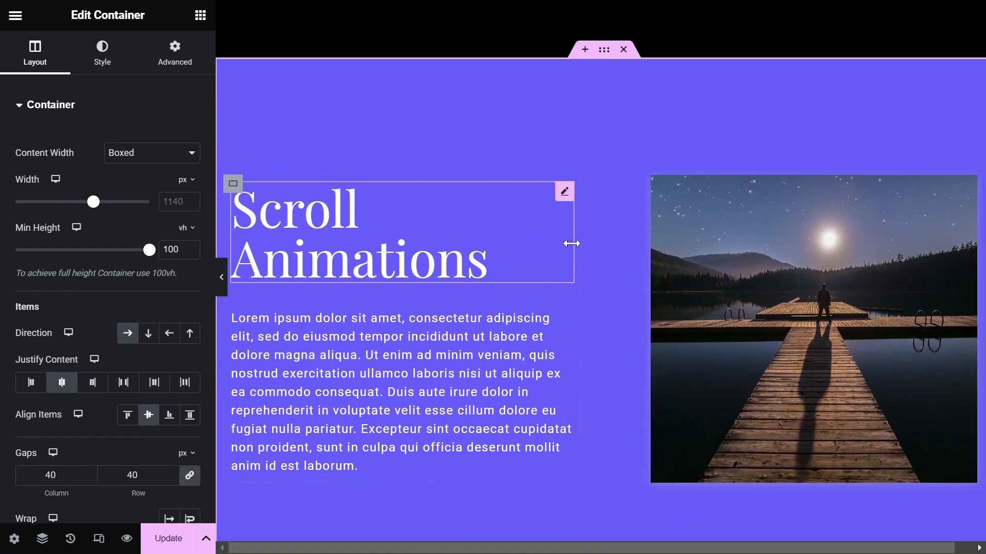
scroll(572, 242, "up", 5)
scroll(571, 243, "up", 5)
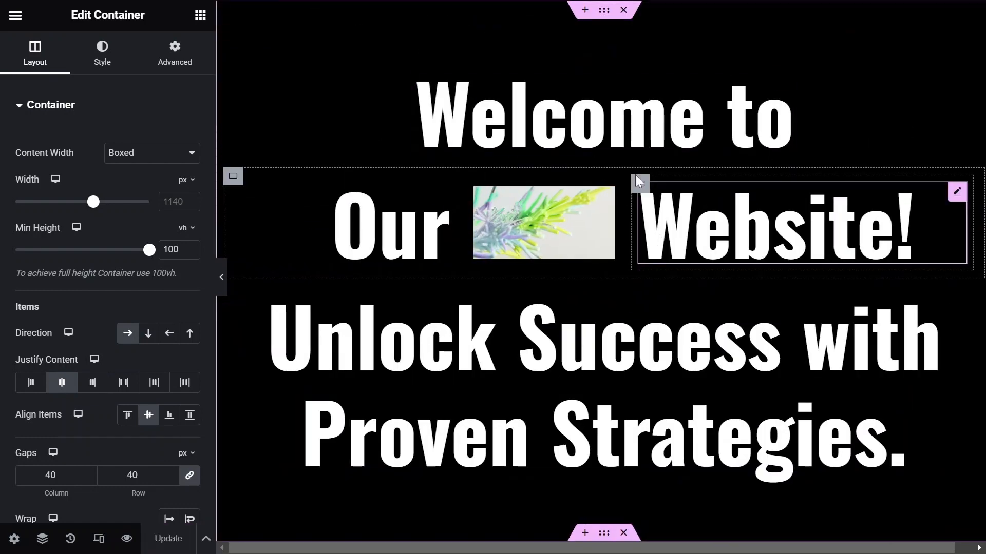
Assign the CSS ID "main-container" to the main container that holds all the headings.
left_click(102, 54)
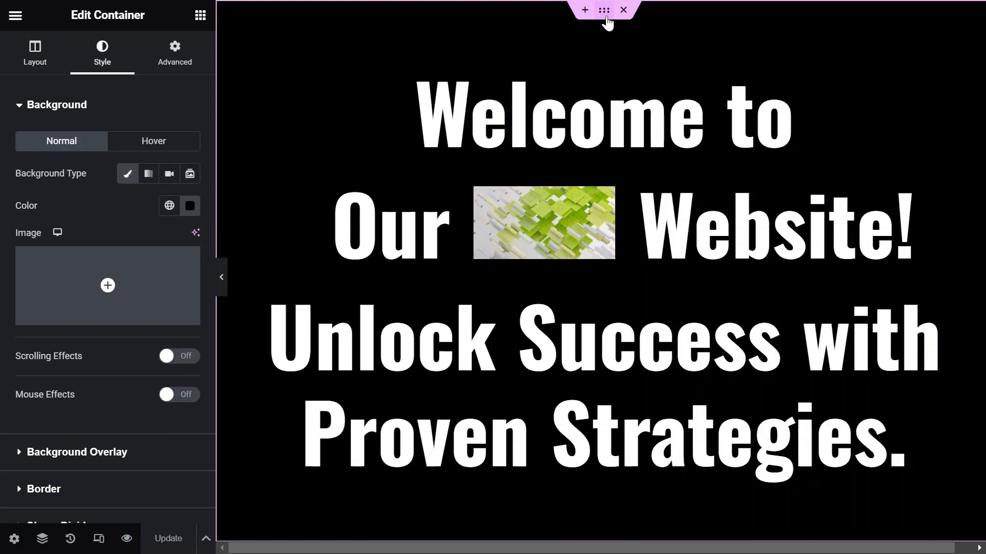
left_click(194, 67)
scroll(82, 308, "down", 2)
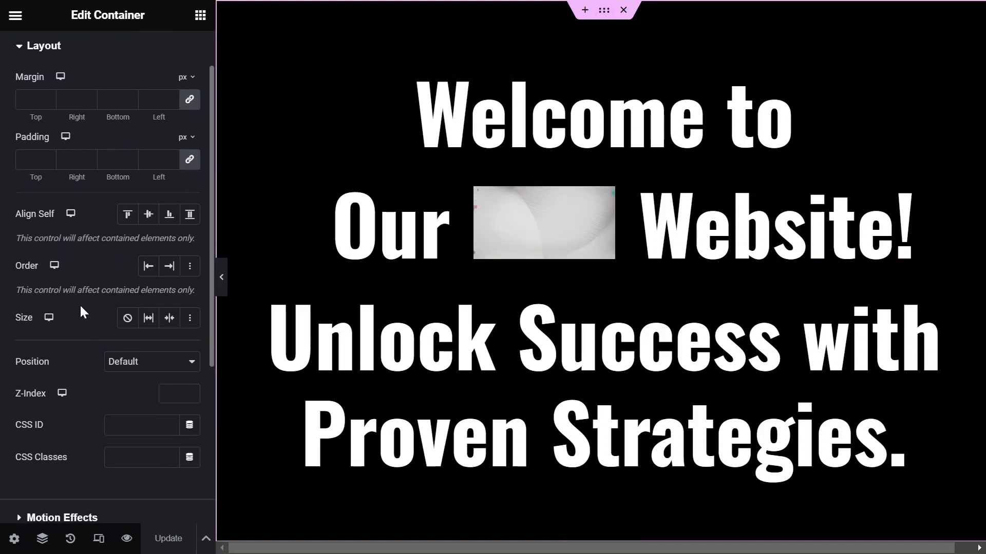
left_click(134, 426)
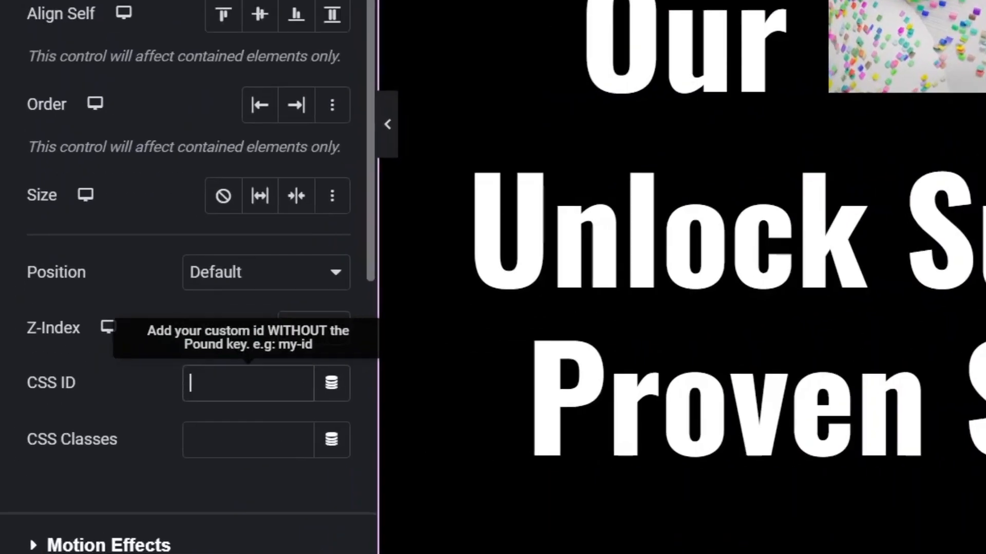
type("main-co")
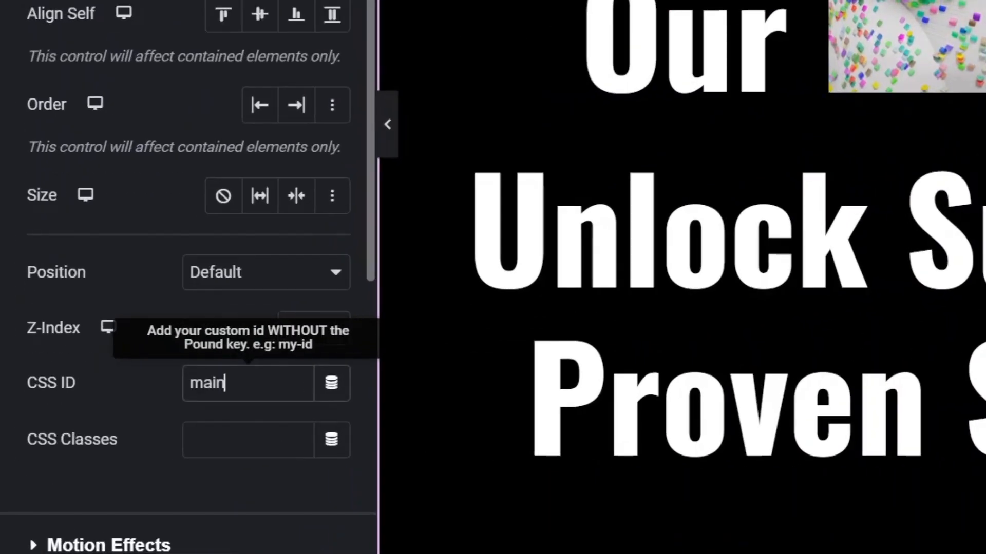
type("ntainer")
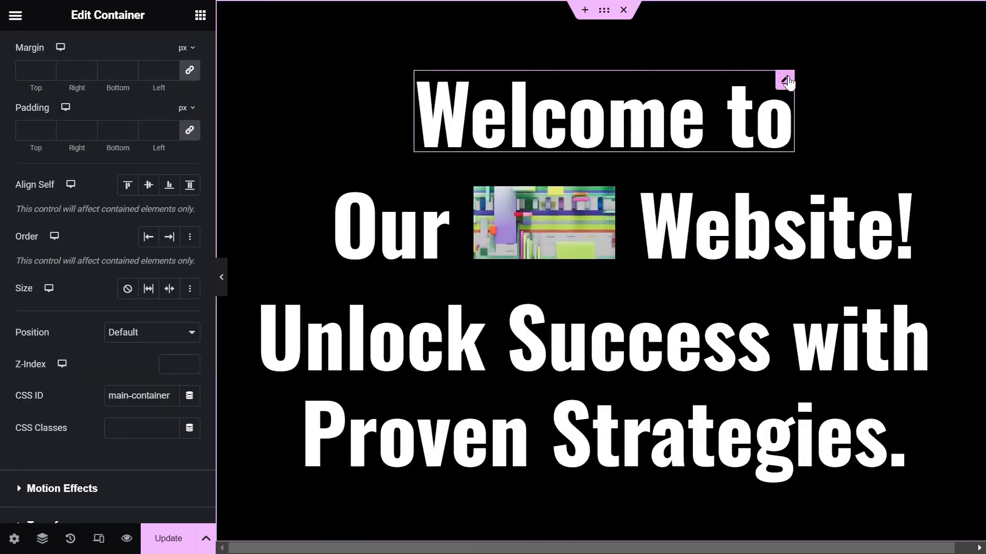
Add the CSS class "text-scroll" to the "Welcome to" heading.
left_click(785, 80)
scroll(114, 200, "down", 2)
scroll(113, 193, "down", 3)
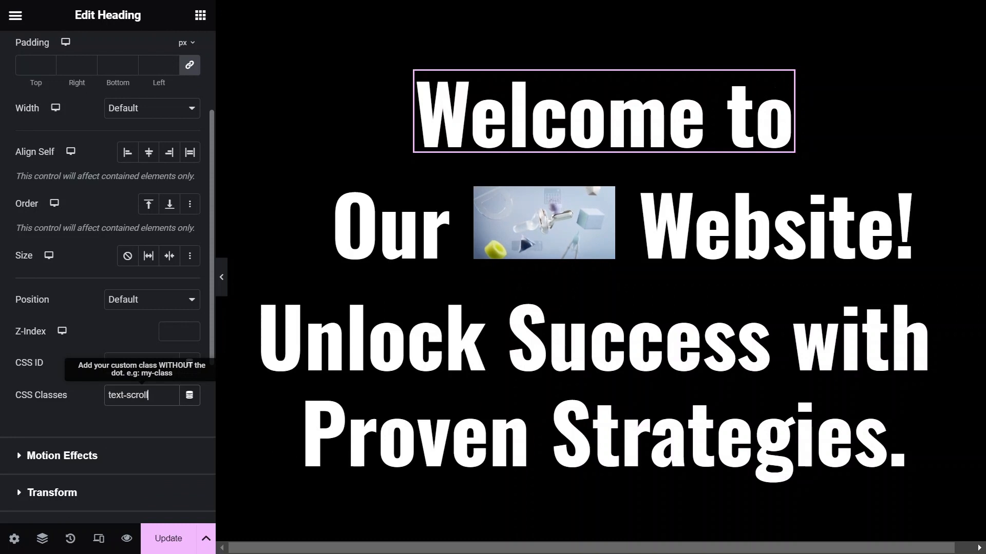
Add the CSS class "text-scroll" to the "Our" heading.
left_click(442, 218)
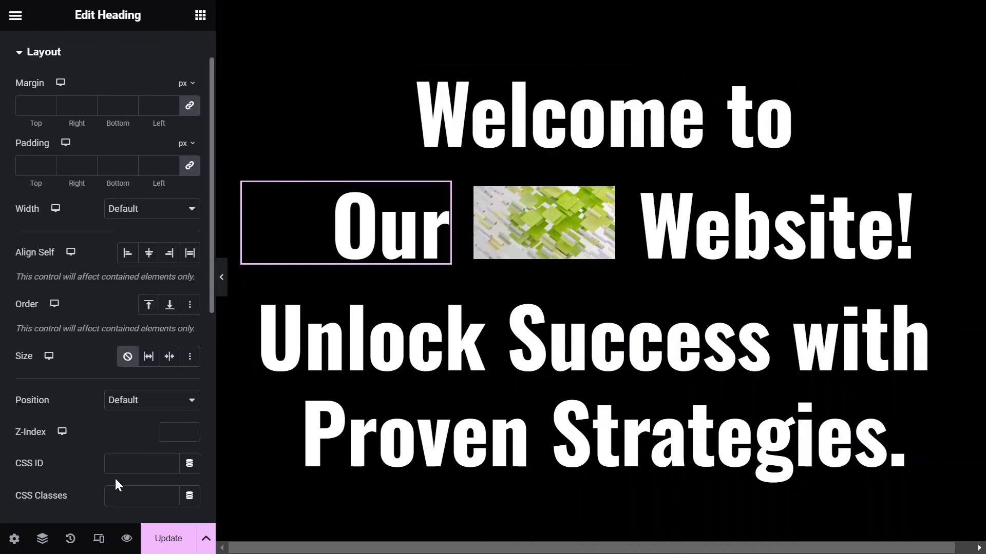
scroll(119, 480, "down", 1)
left_click(128, 457)
type("text-scroll")
Add the CSS class "text-scroll" to the "Website!" heading.
left_click(956, 193)
scroll(146, 257, "down", 2)
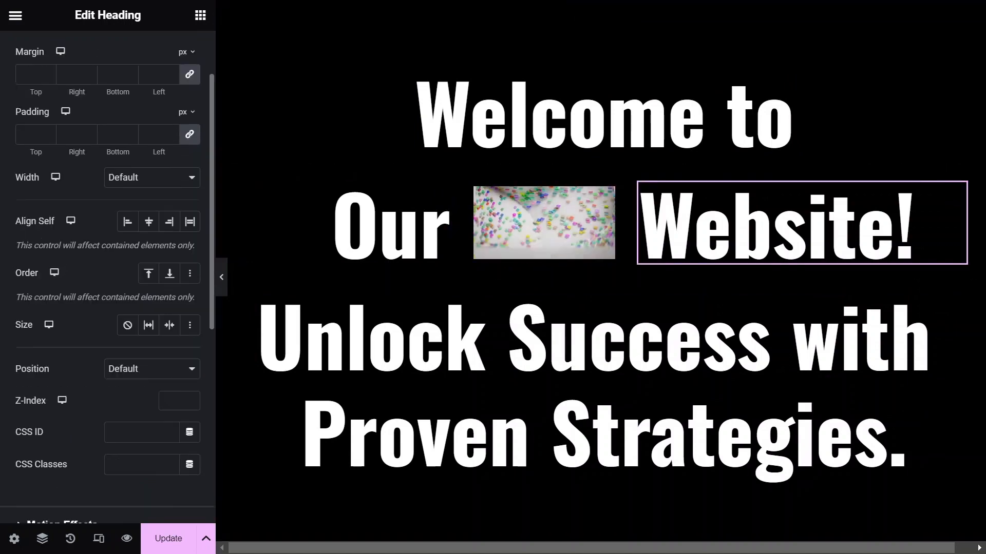
scroll(110, 429, "down", 1)
left_click(110, 429)
type("text-scroll")
Add the CSS class "text-scroll" to the "Unlock Success with" heading.
left_click(585, 308)
scroll(148, 329, "down", 3)
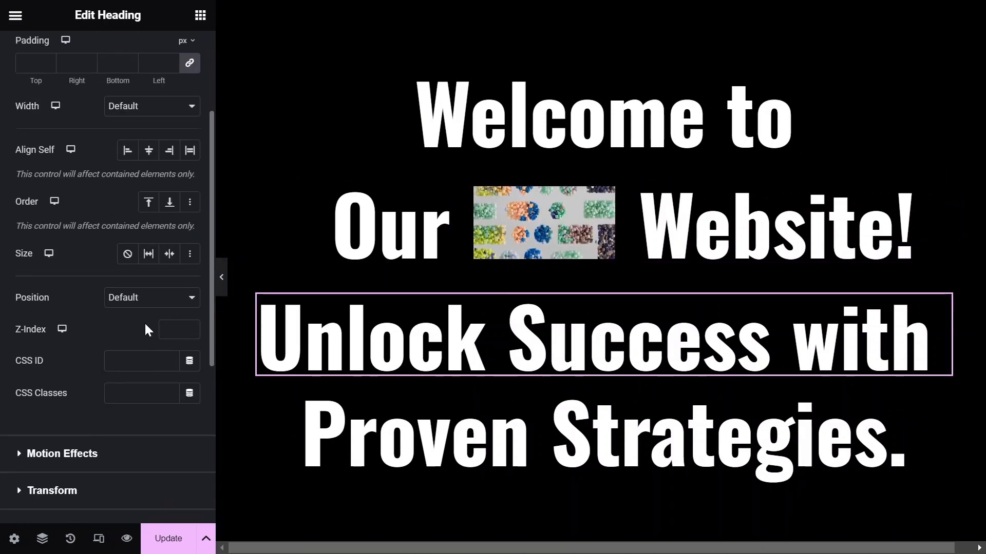
left_click(111, 395)
type("text-scroll")
Add the CSS class "text-scroll" to the "Proven Strategies." heading.
left_click(807, 413)
scroll(143, 221, "down", 3)
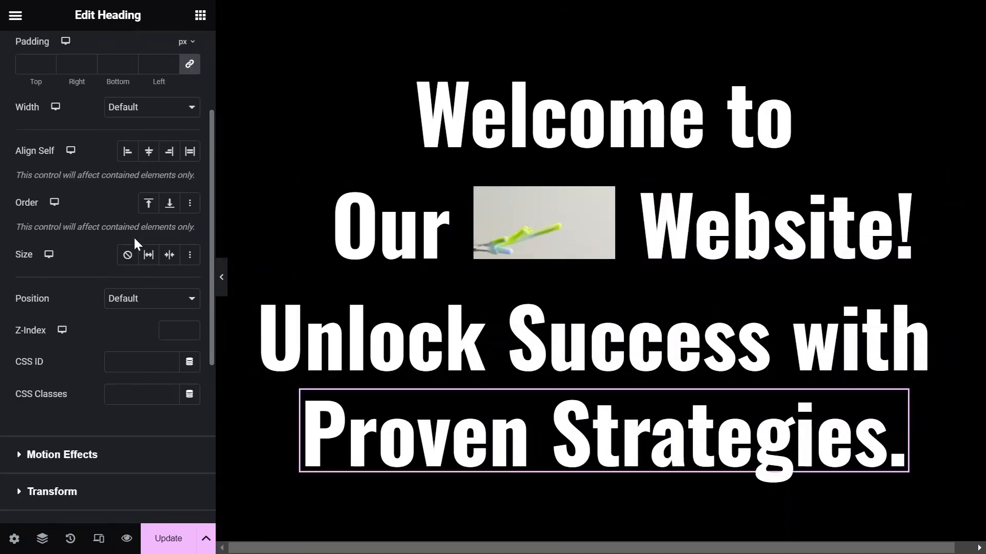
left_click(128, 395)
type("text-scroll")
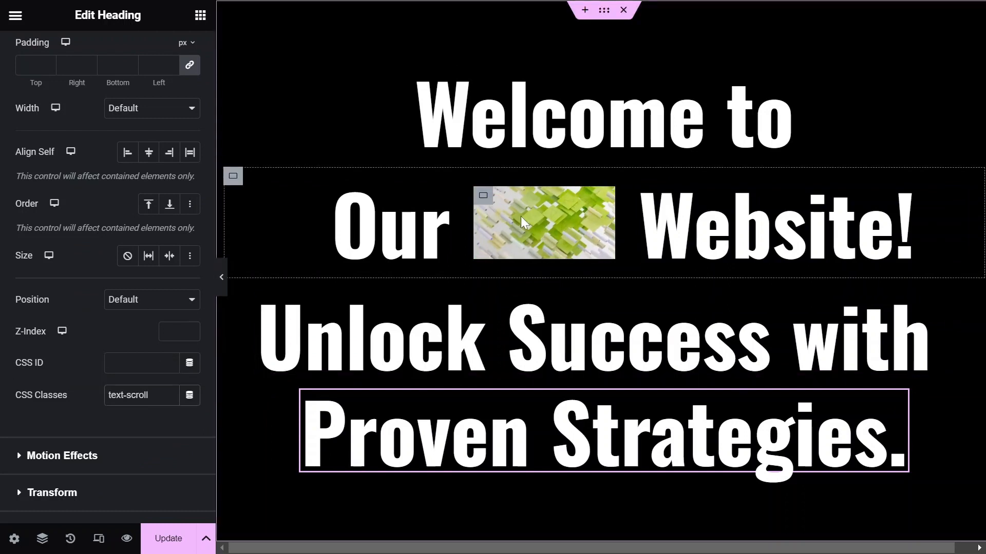
Assign the CSS ID "video-container" to the inline video container and update the page.
left_click(482, 195)
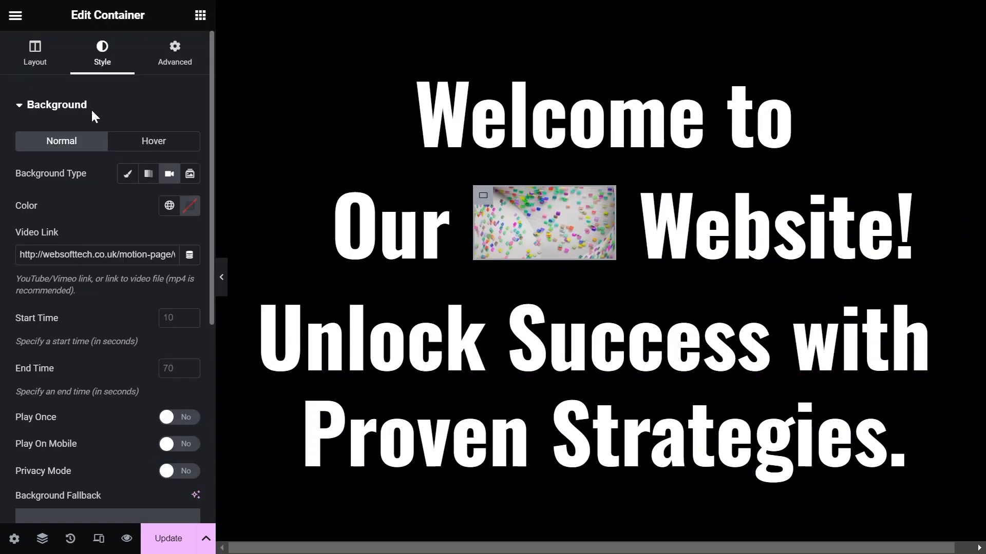
left_click(175, 51)
scroll(142, 388, "down", 1)
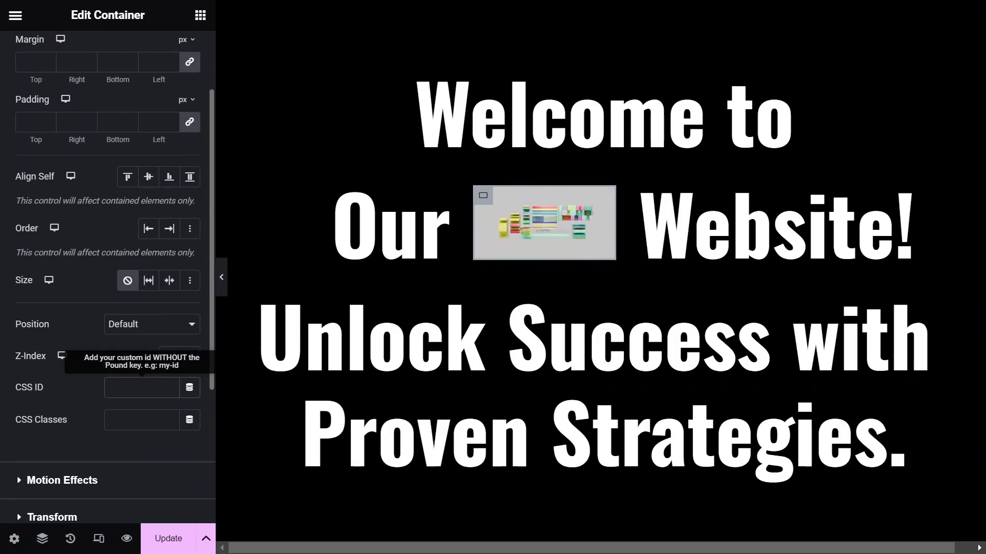
type("video-containe")
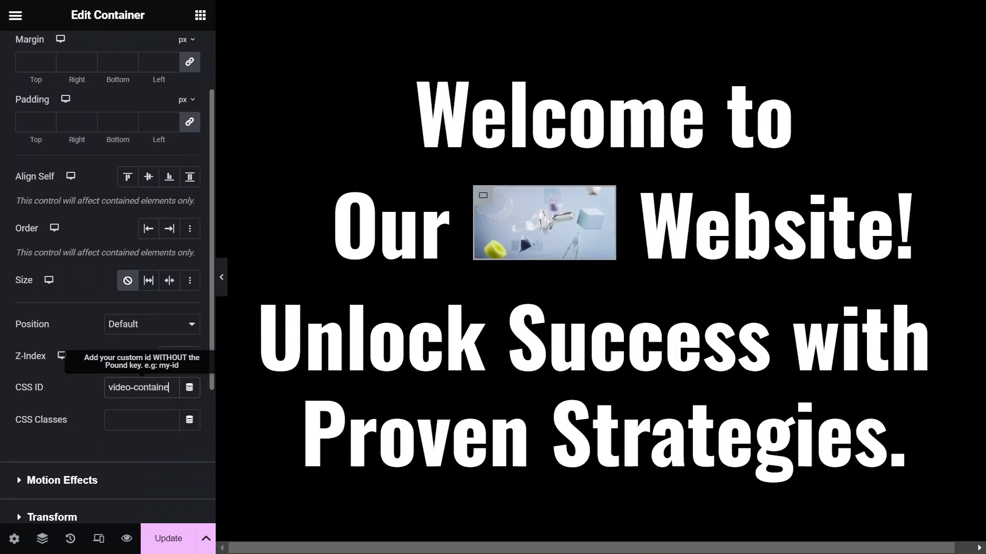
type("r")
left_click(166, 540)
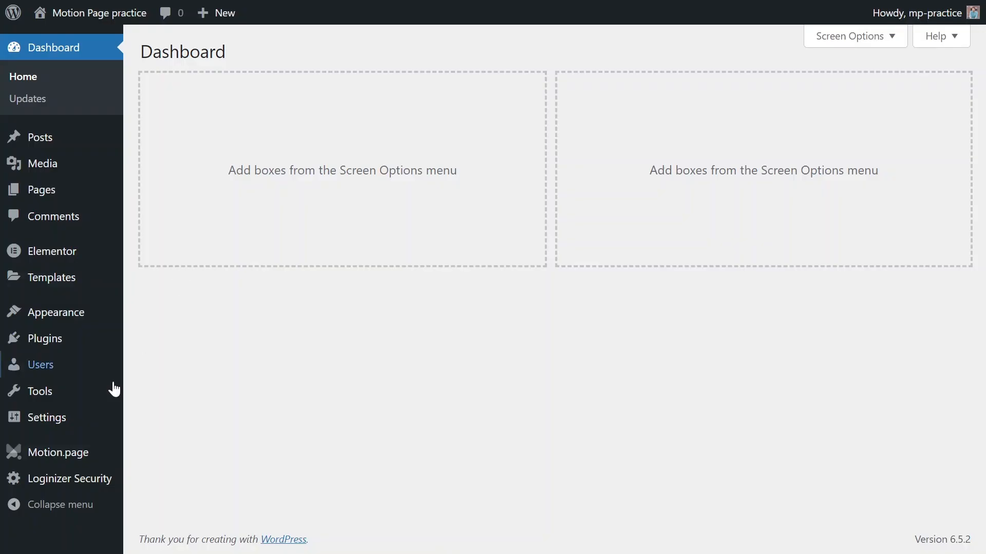
Open Motion.page from the WordPress dashboard in a new tab and target the "Video Zoom" timeline at the Video in Text page.
right_click(59, 451)
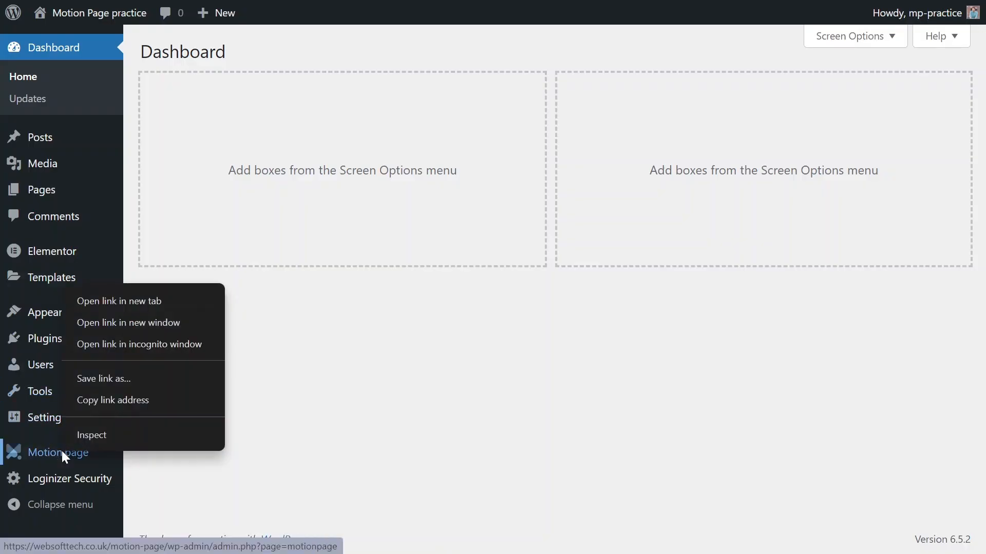
left_click(156, 305)
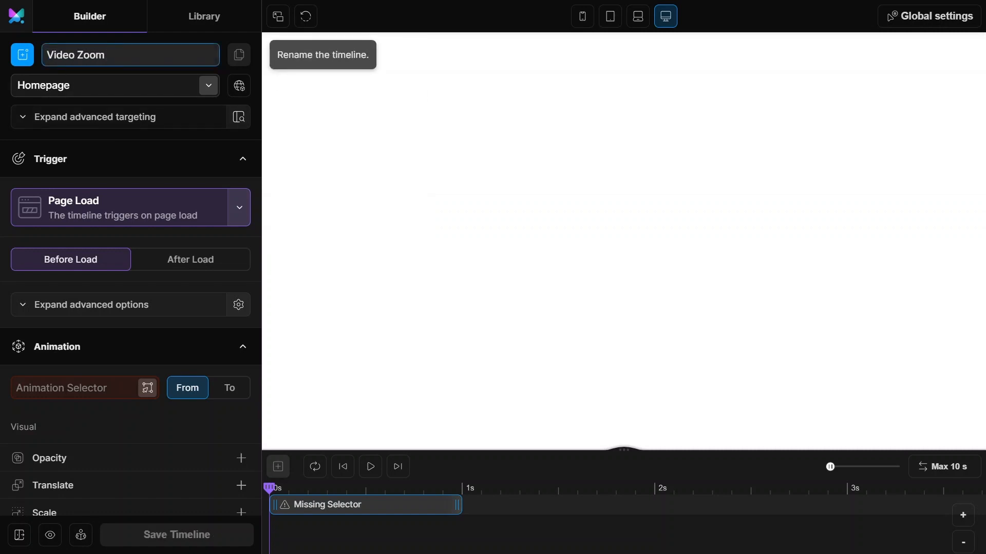
left_click(208, 86)
scroll(72, 267, "down", 1)
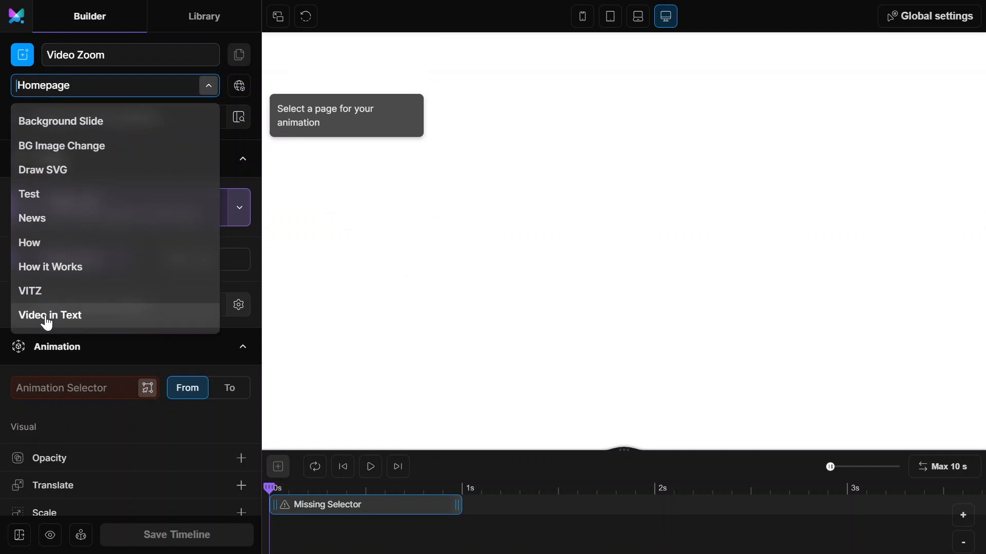
left_click(46, 321)
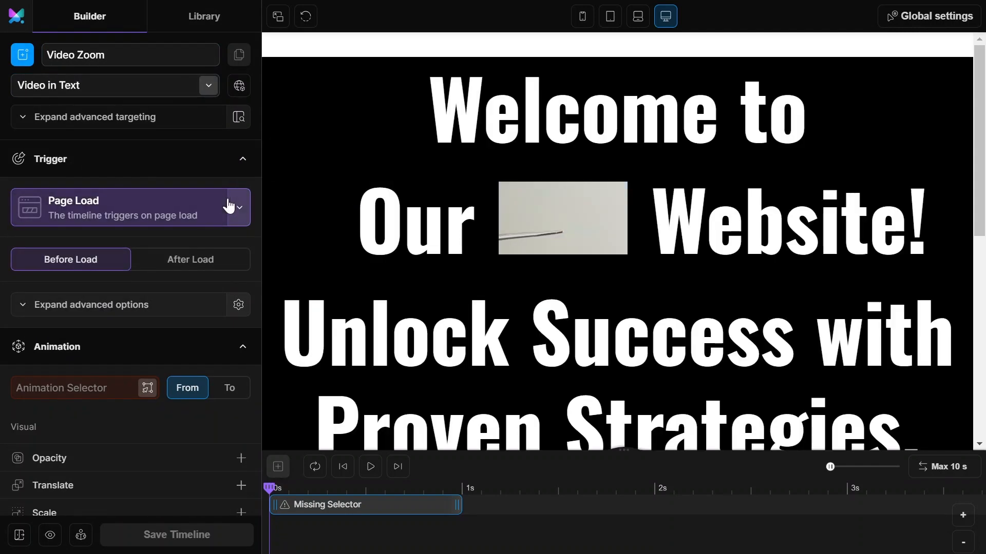
Set the timeline's trigger to ScrollTrigger and lock it to the scrollbar with a 0.2 s delay.
left_click(240, 217)
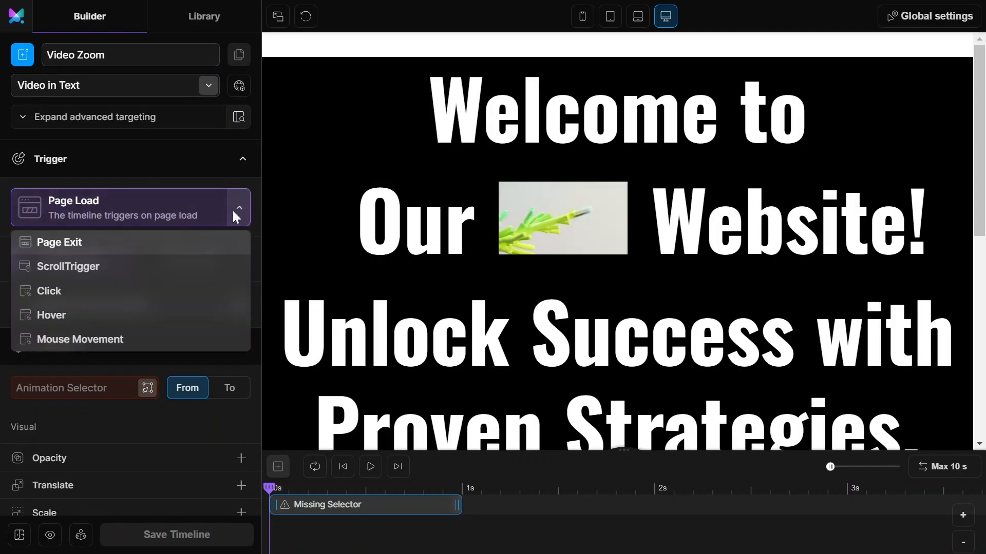
left_click(59, 266)
left_click(242, 256)
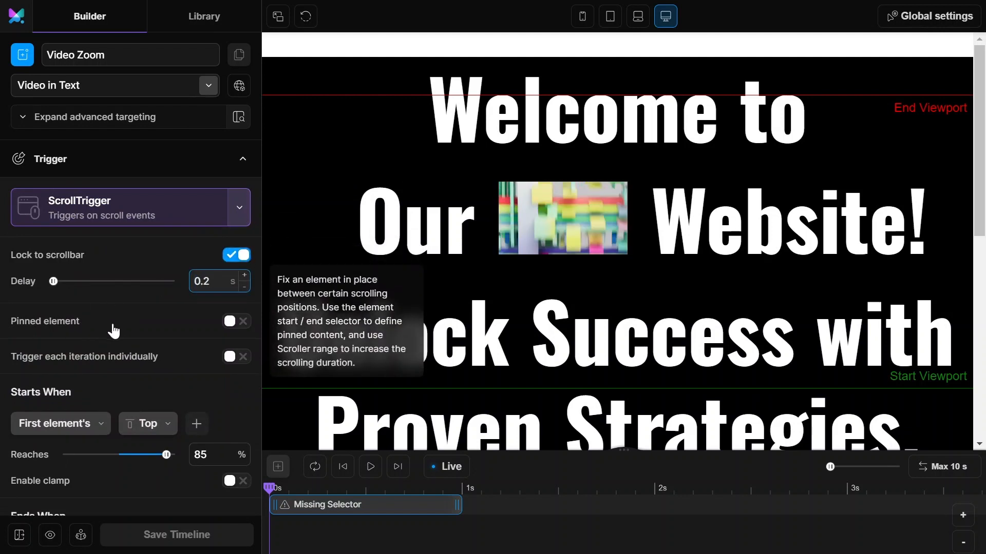
Enable the pinned element for the scroll trigger with #main-container as the pin selector.
left_click(249, 326)
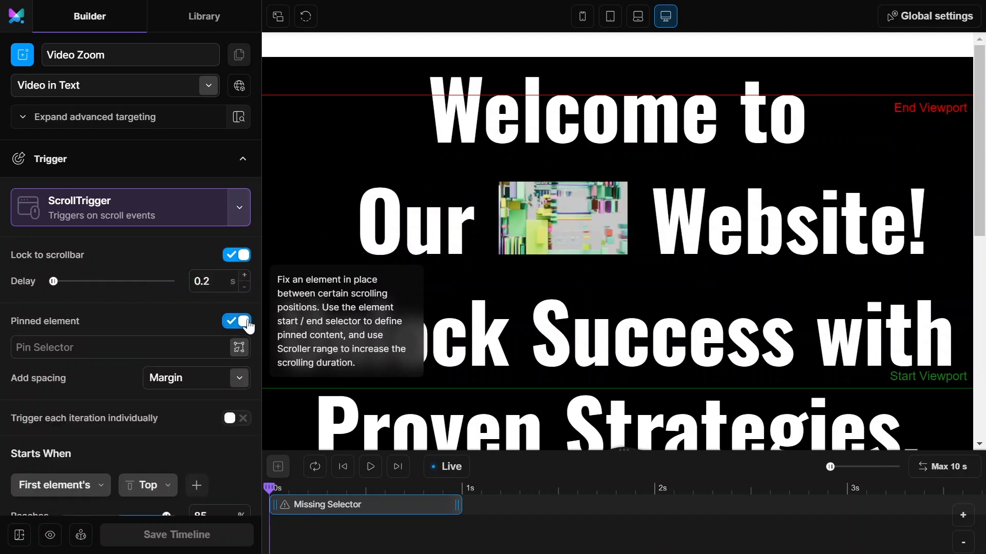
left_click(119, 347)
type("#main-container")
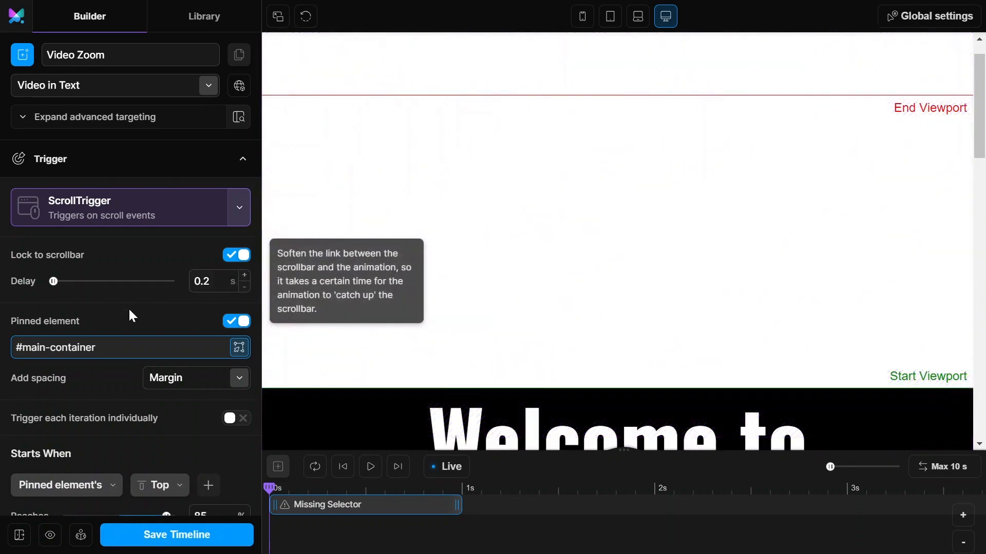
Set the scroll trigger to start when the pinned element's top reaches 0% and end when its bottom reaches -120%.
scroll(129, 310, "down", 3)
left_click_drag(213, 349, 135, 349)
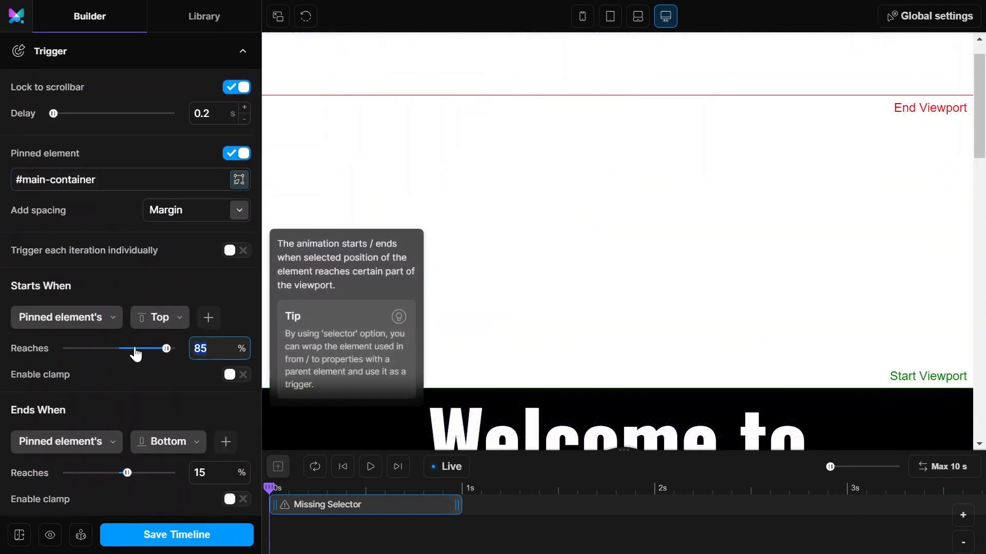
scroll(151, 365, "down", 1)
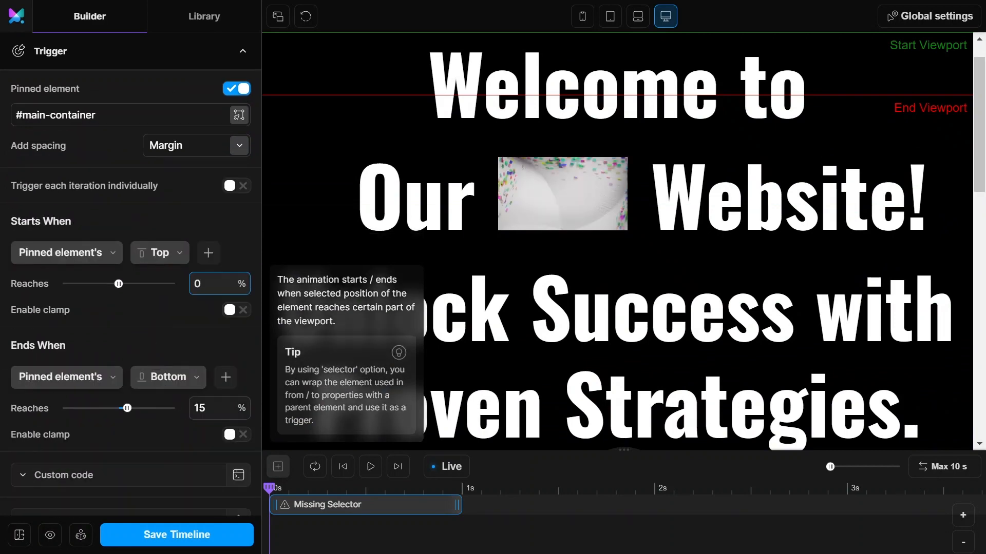
type("-12")
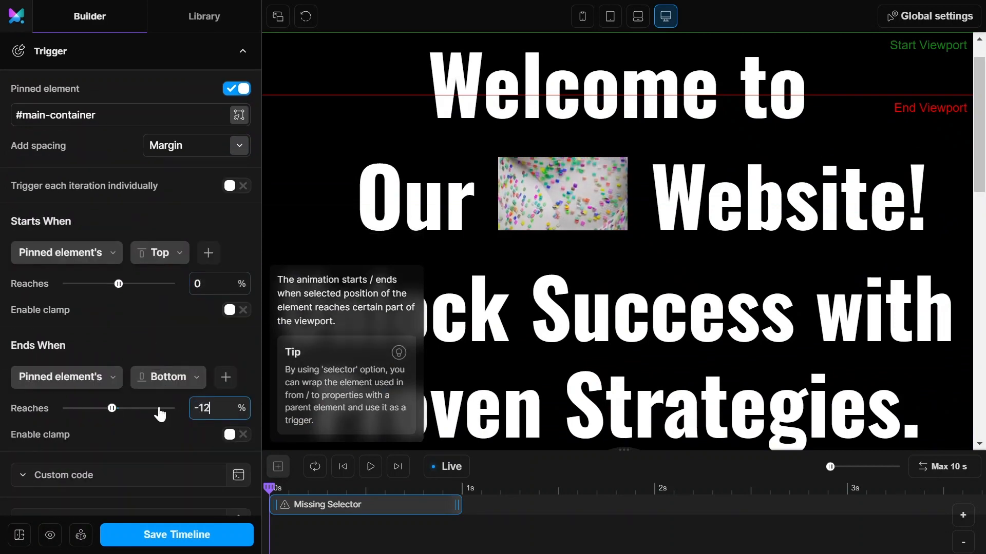
type("0")
Switch the animation to To properties and add #video-container as its animation selector.
scroll(106, 322, "down", 3)
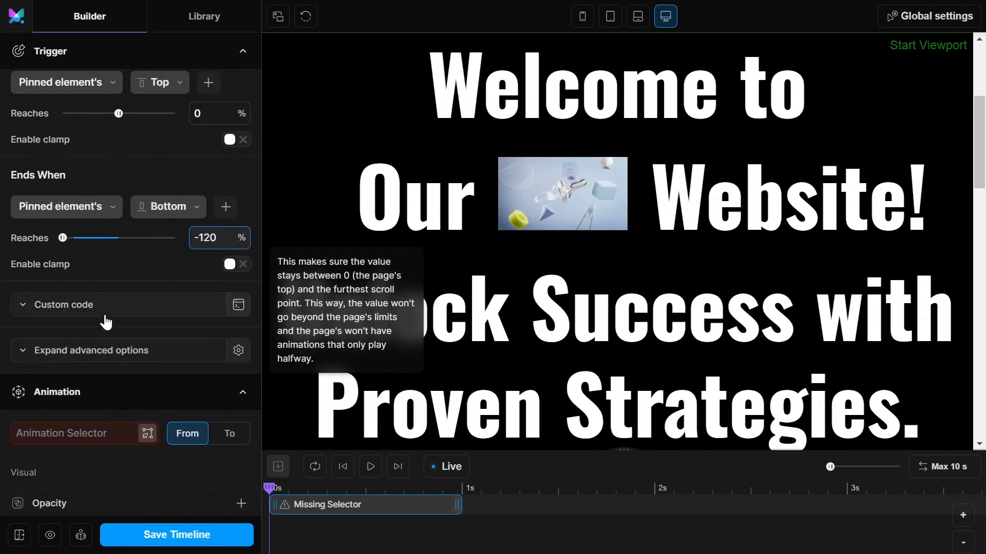
scroll(105, 322, "down", 1)
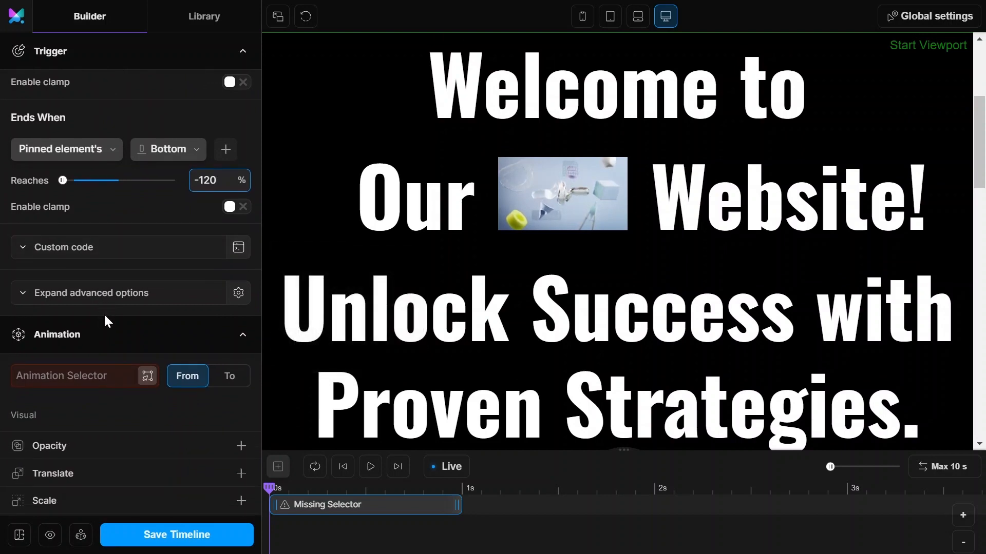
scroll(103, 313, "down", 1)
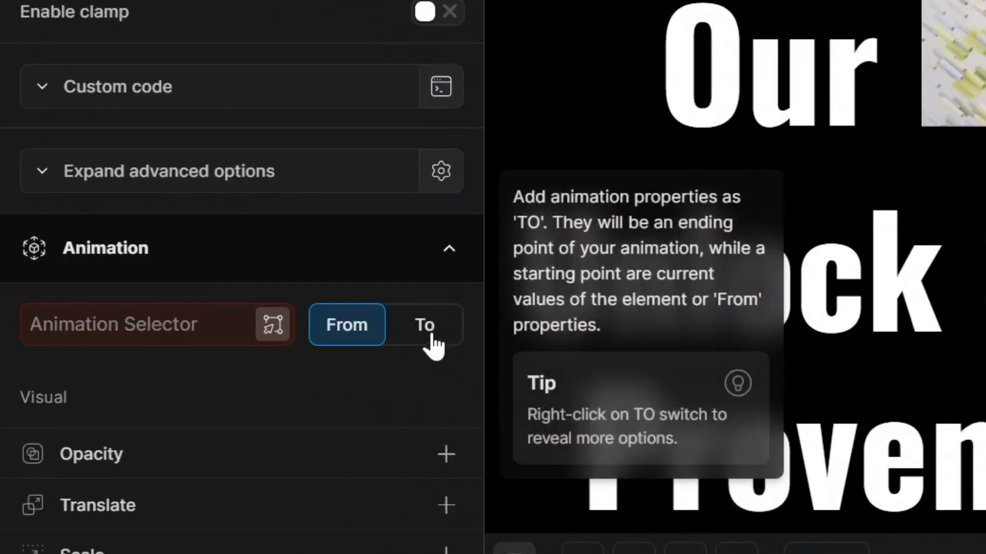
left_click(432, 347)
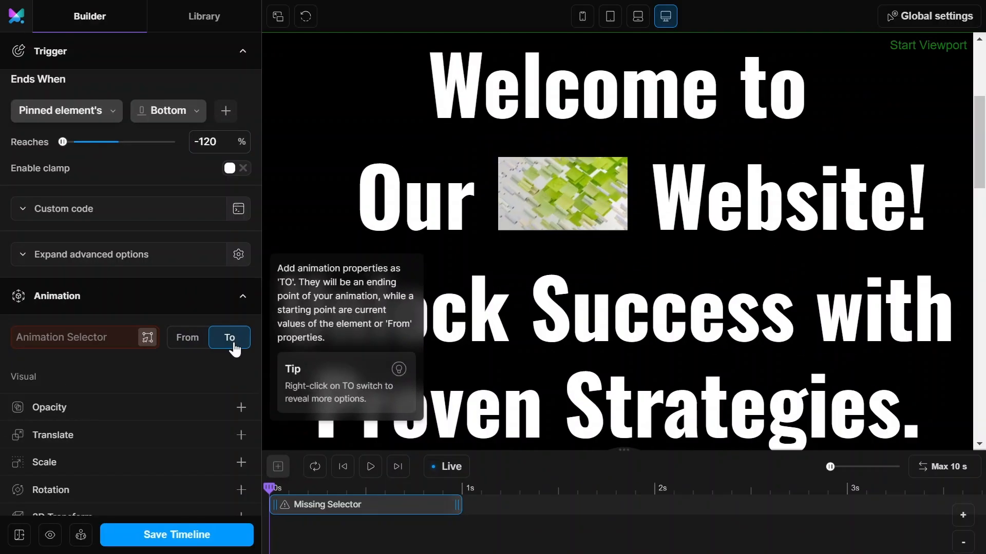
left_click(101, 337)
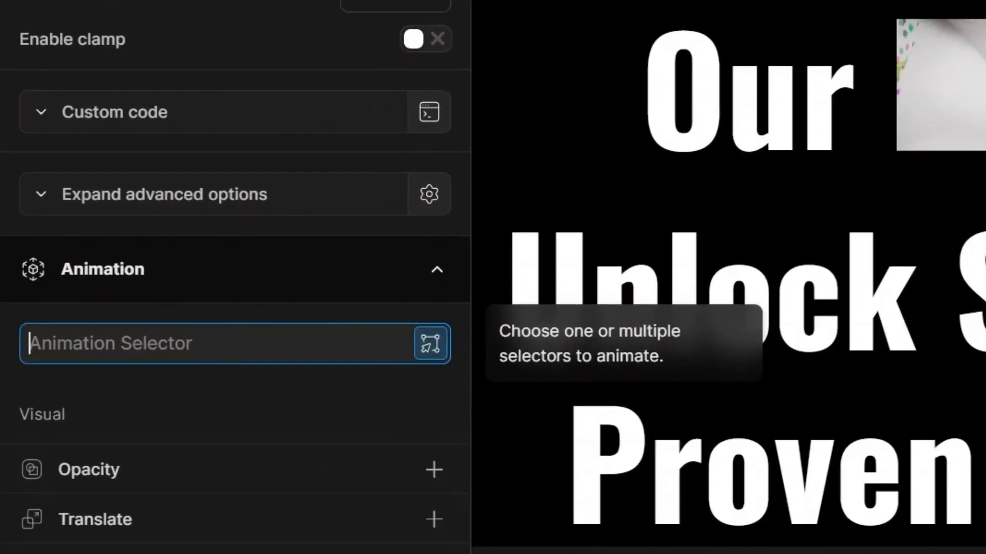
type("#video-container")
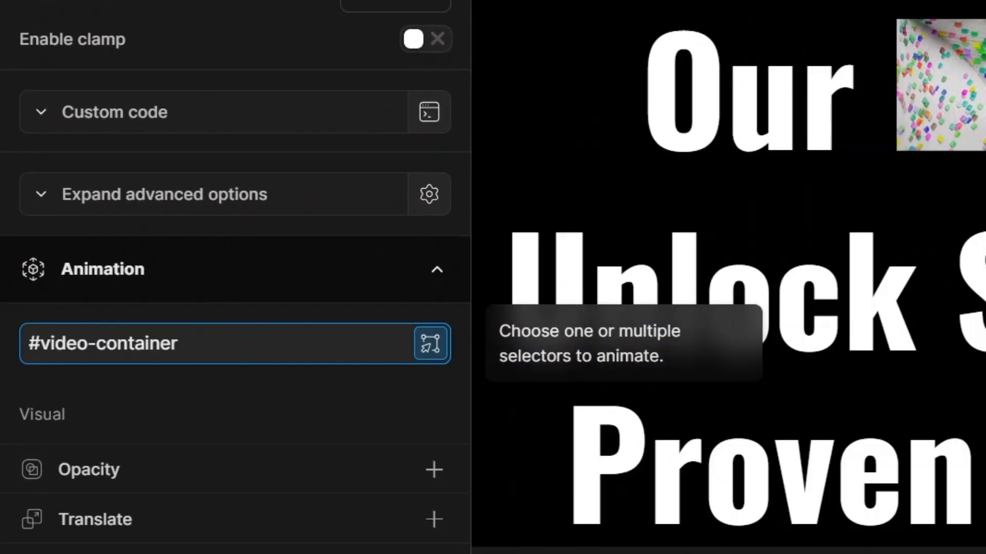
key("Return")
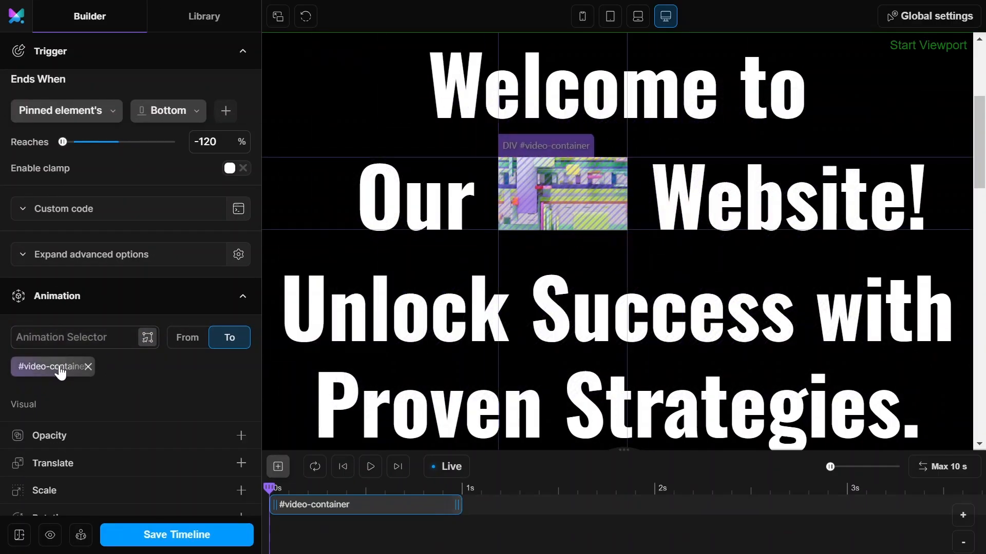
Add a Scale property of 8.5 to the #video-container animation.
scroll(170, 381, "down", 4)
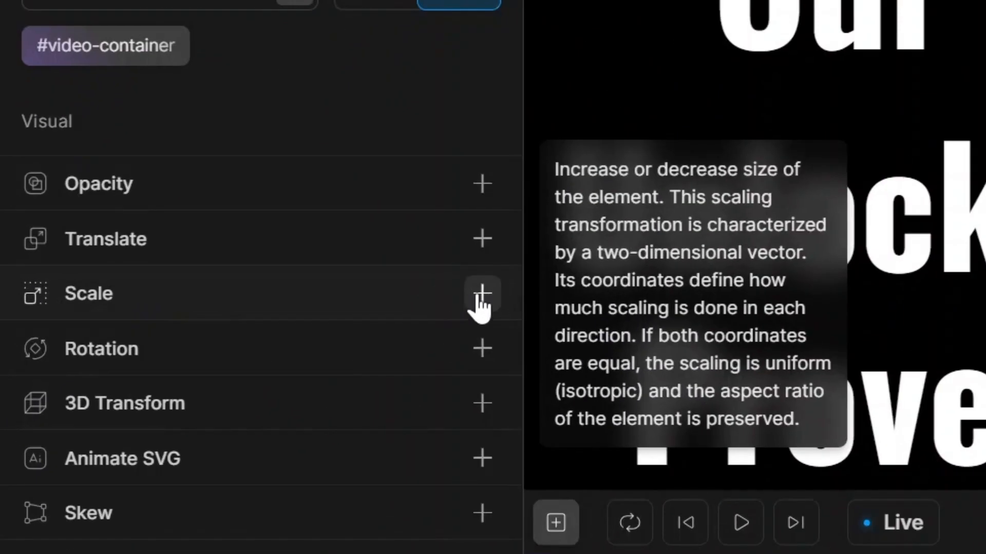
left_click(481, 294)
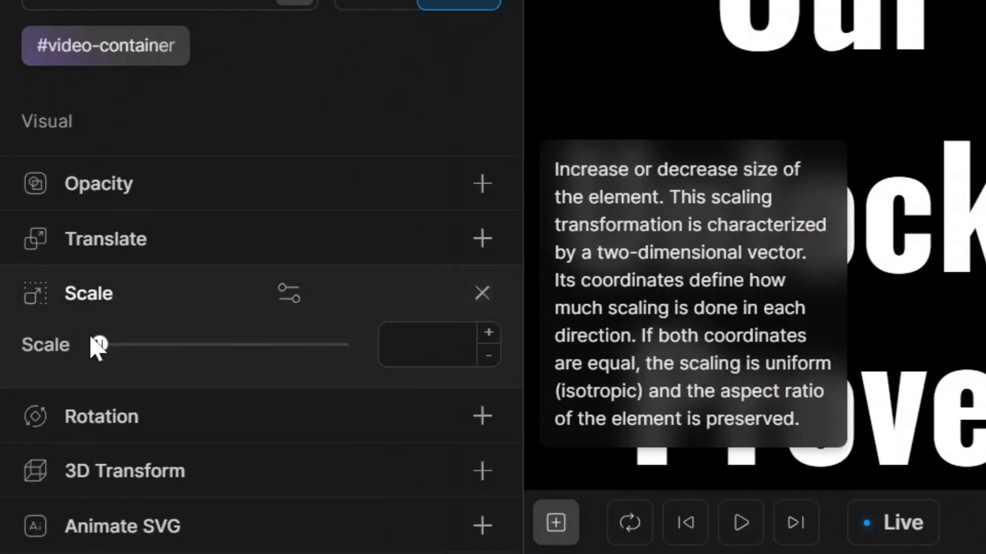
type("8")
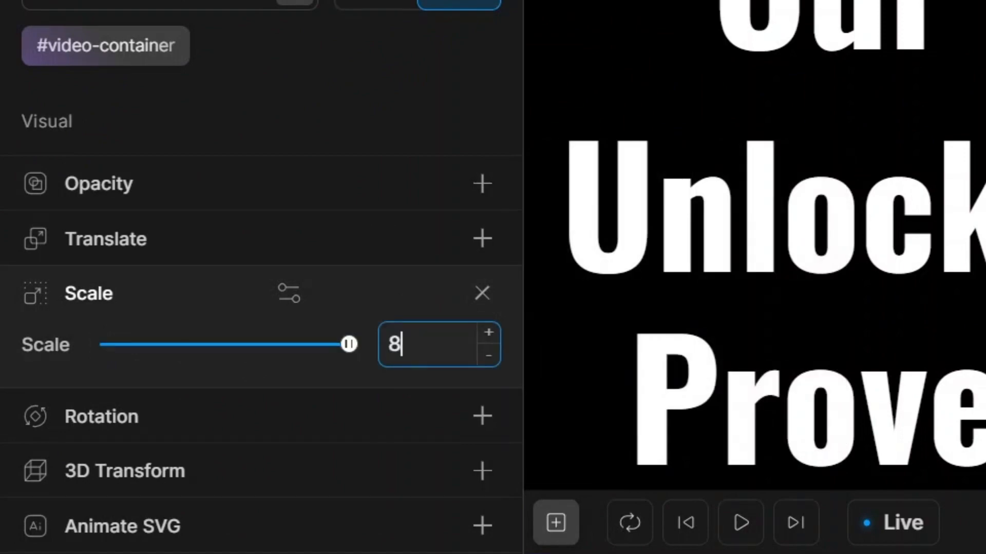
type(".5")
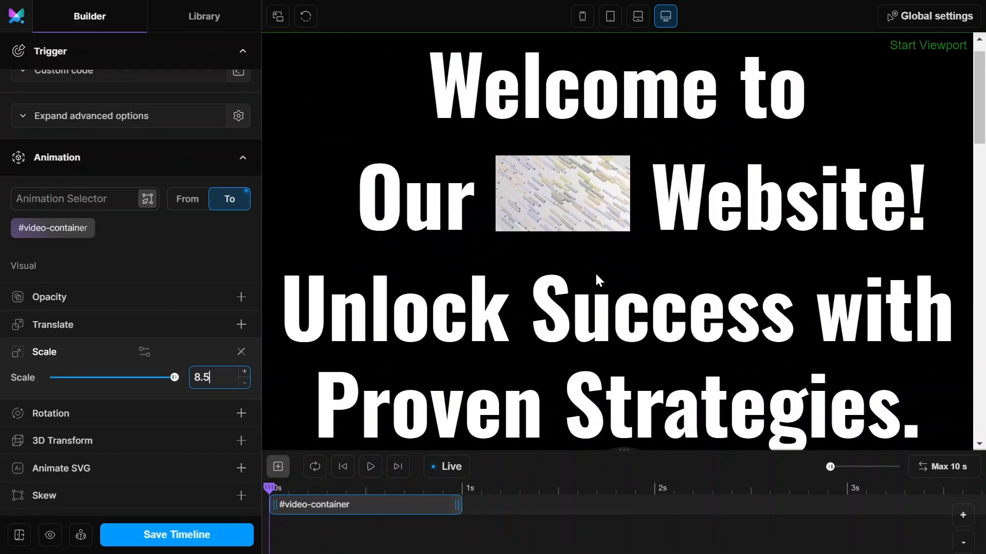
Preview the video's zoom by scrolling through the page in both the builder preview and the full-width view.
scroll(393, 349, "down", 5)
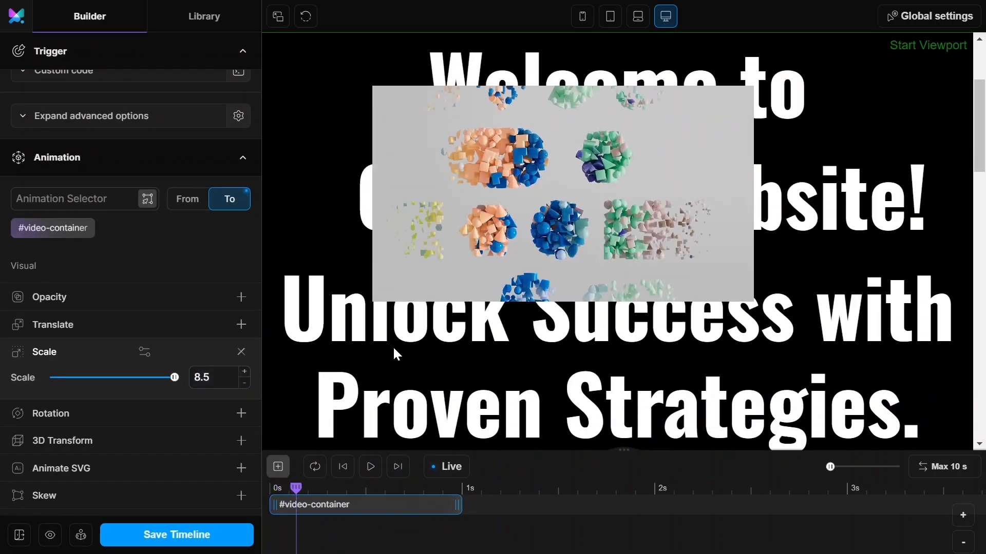
scroll(393, 349, "up", 5)
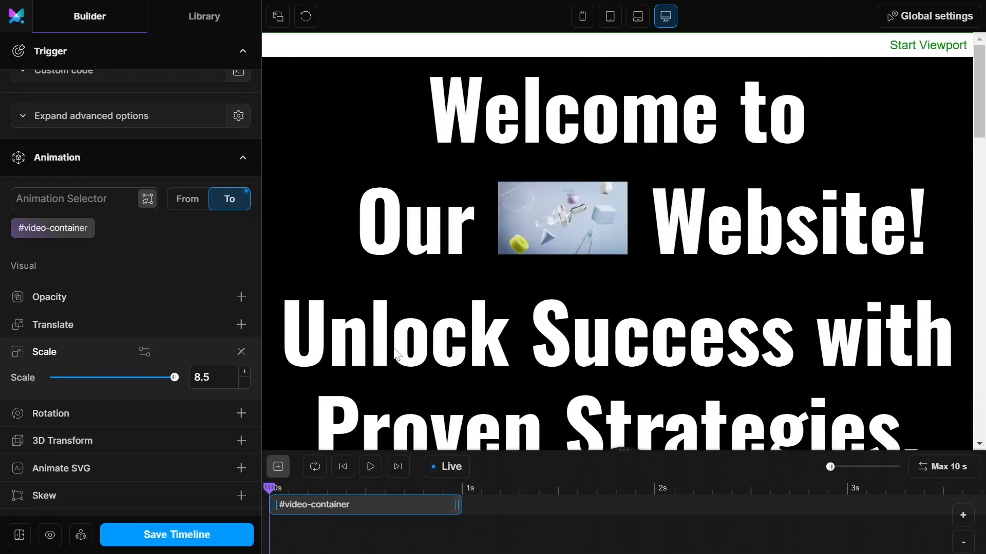
left_click(280, 17)
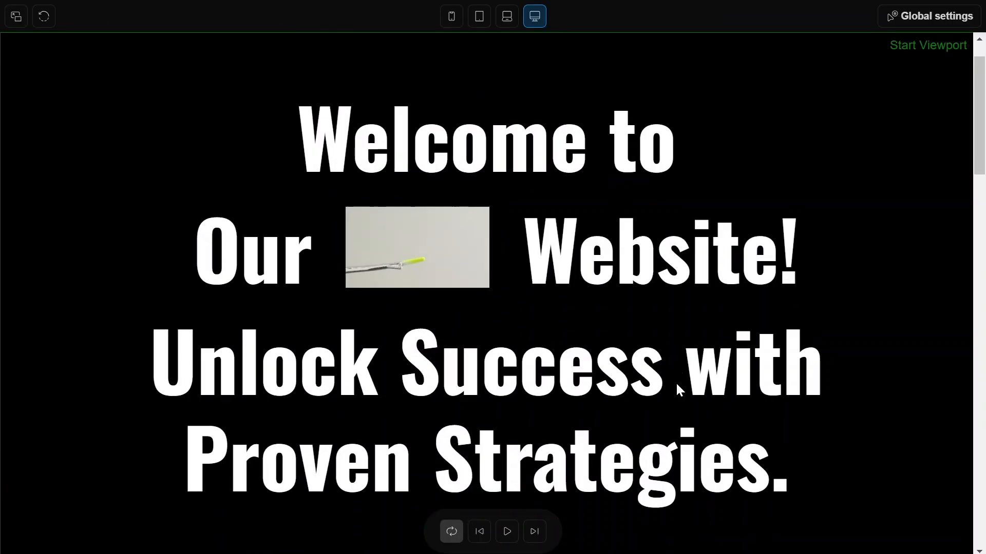
scroll(675, 381, "down", 5)
scroll(676, 381, "up", 4)
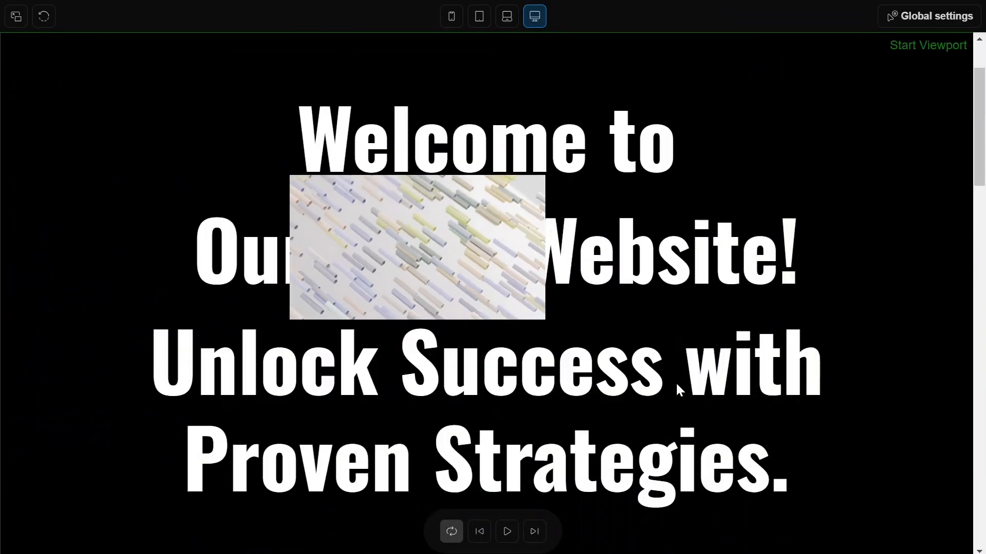
left_click(15, 16)
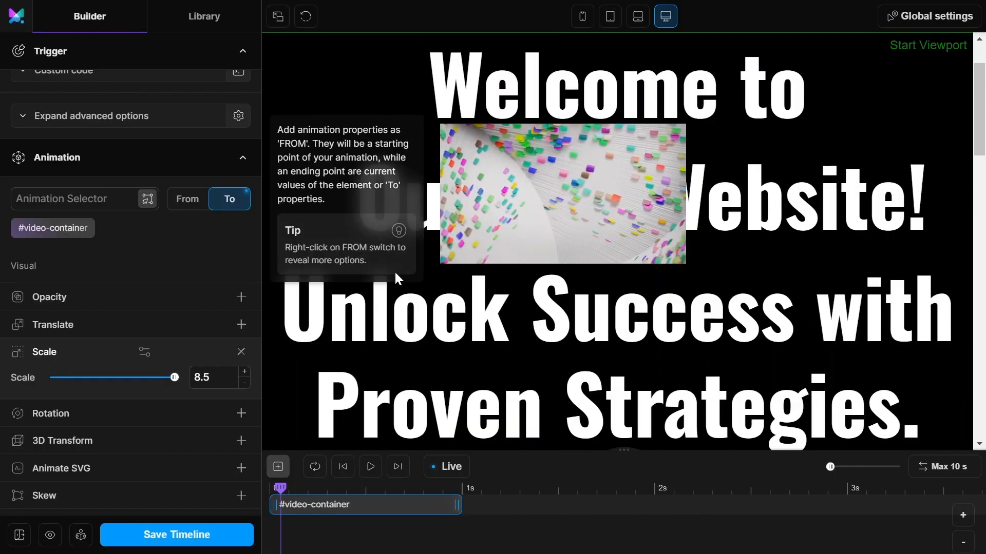
Add a Translate property of X 10 vw and Y 4.2 vw to the #video-container animation.
left_click(241, 325)
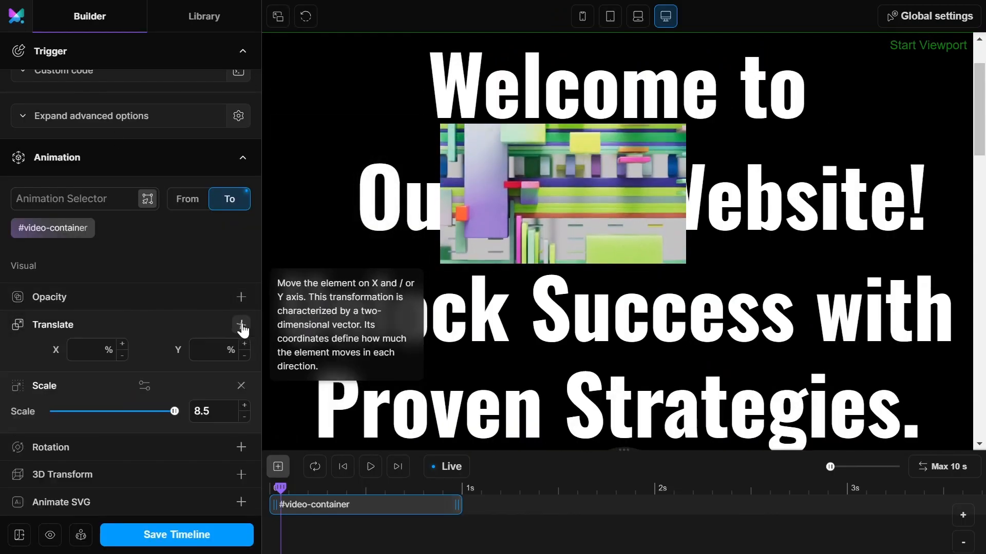
left_click(108, 351)
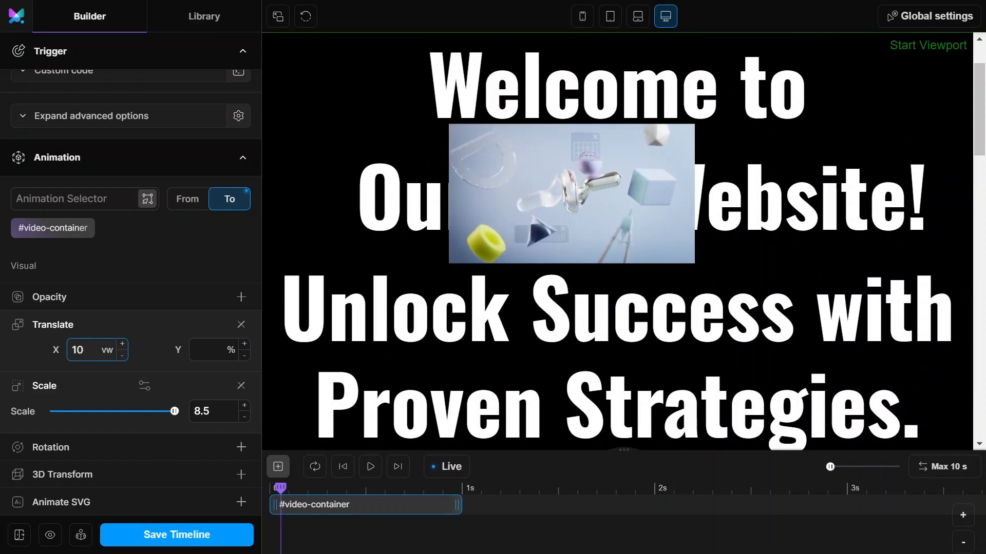
left_click(229, 351)
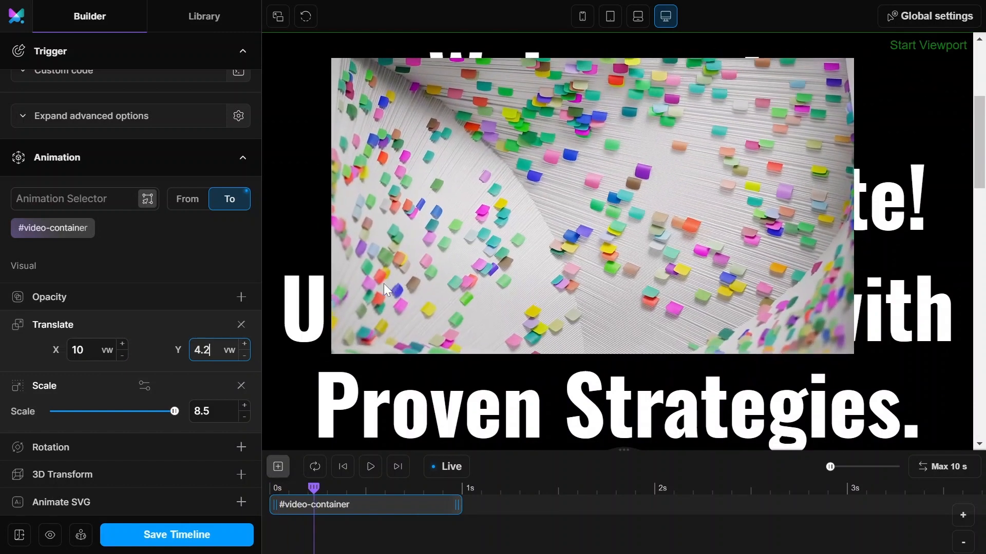
Check the video's zoom and centring by scrolling down and back up the page in the full-width view.
left_click(285, 15)
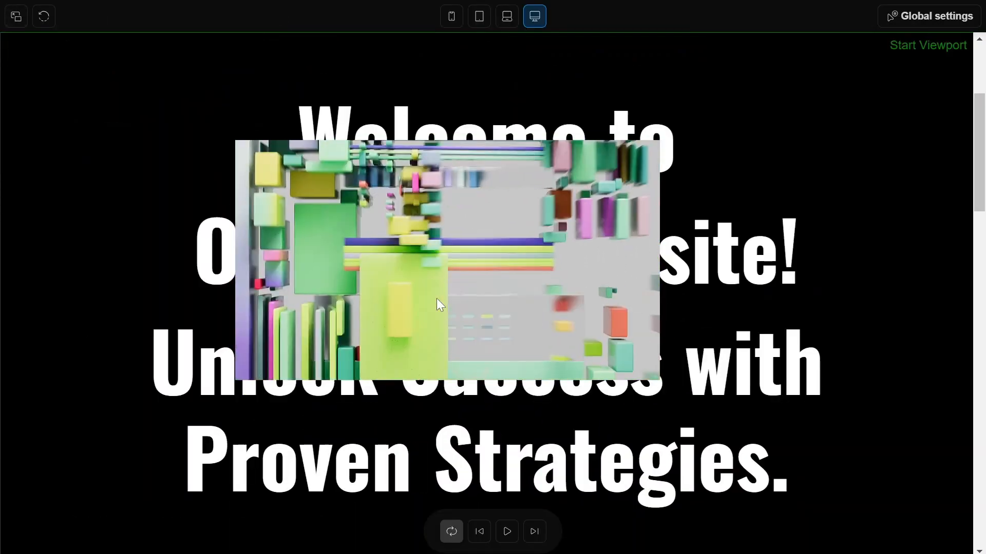
scroll(440, 304, "down", 10)
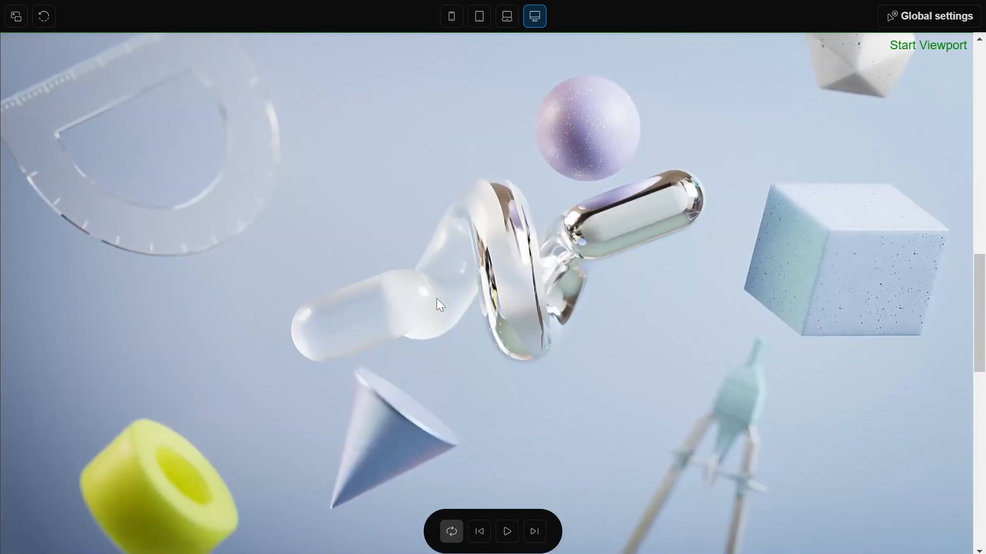
scroll(440, 303, "up", 10)
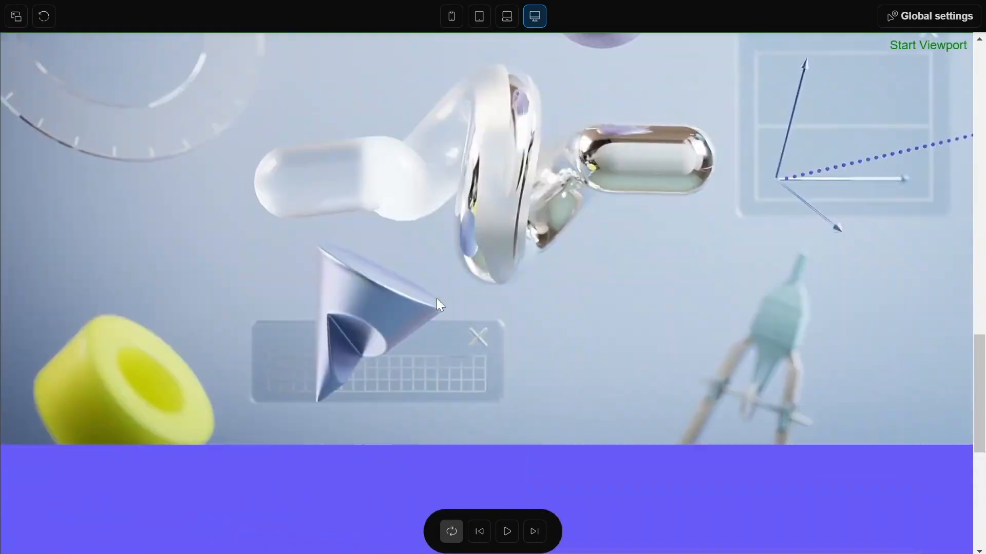
scroll(436, 297, "up", 7)
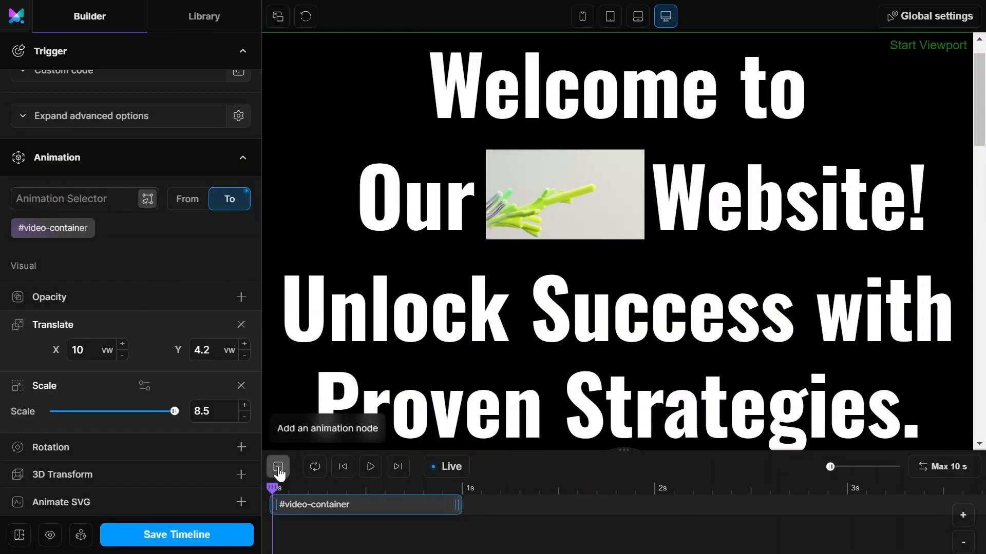
Add a second animation node for the .text-scroll selector with a Translate Y of -100 vh.
left_click(278, 467)
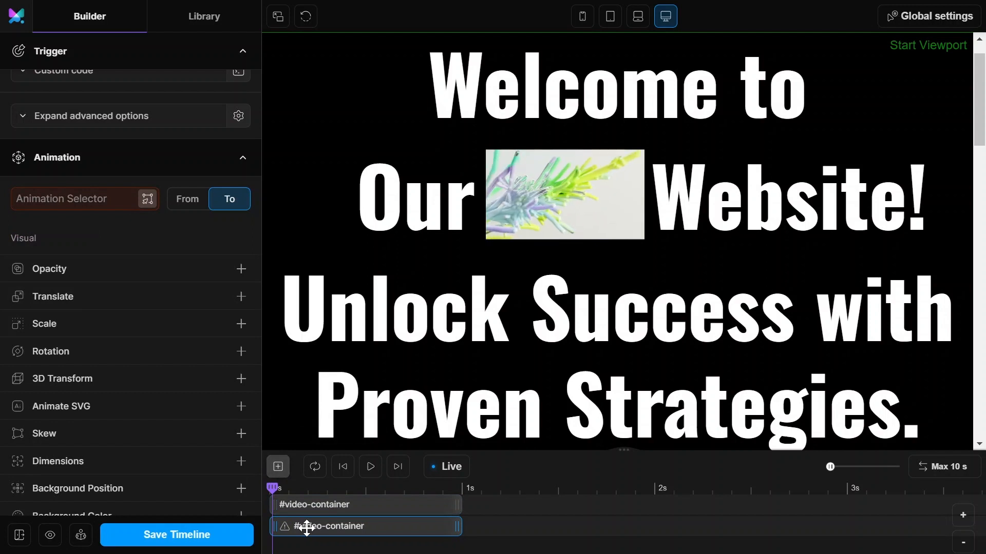
left_click(77, 199)
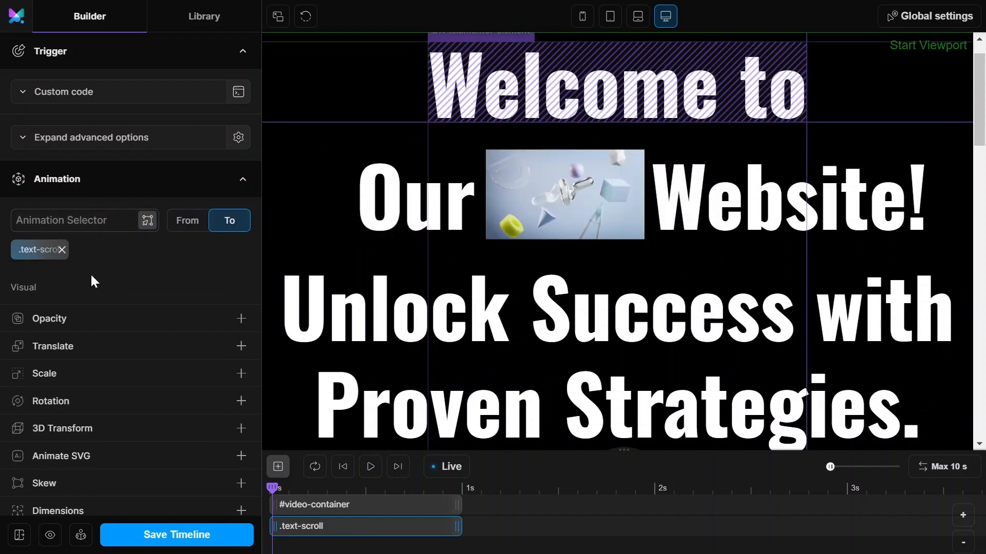
scroll(114, 275, "down", 1)
scroll(74, 335, "down", 1)
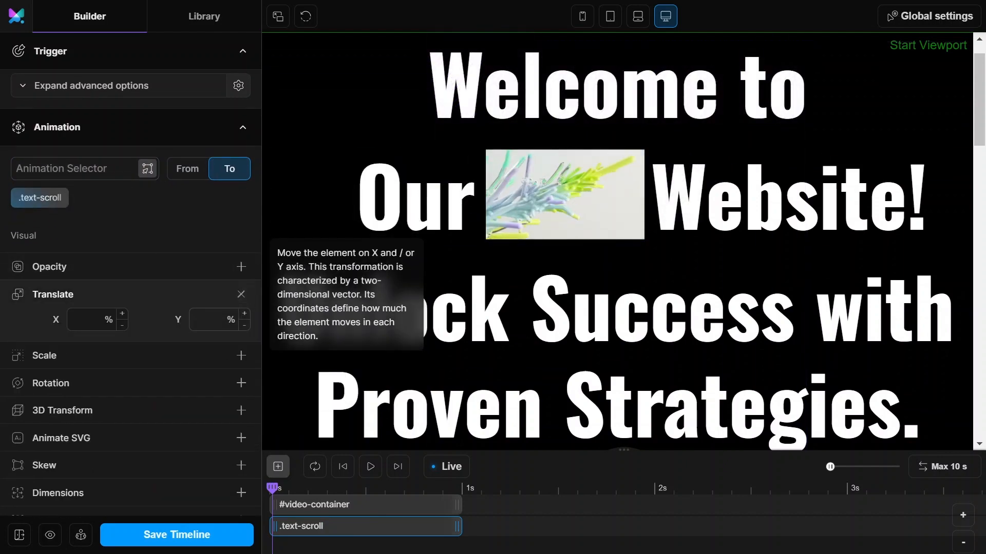
left_click(230, 320)
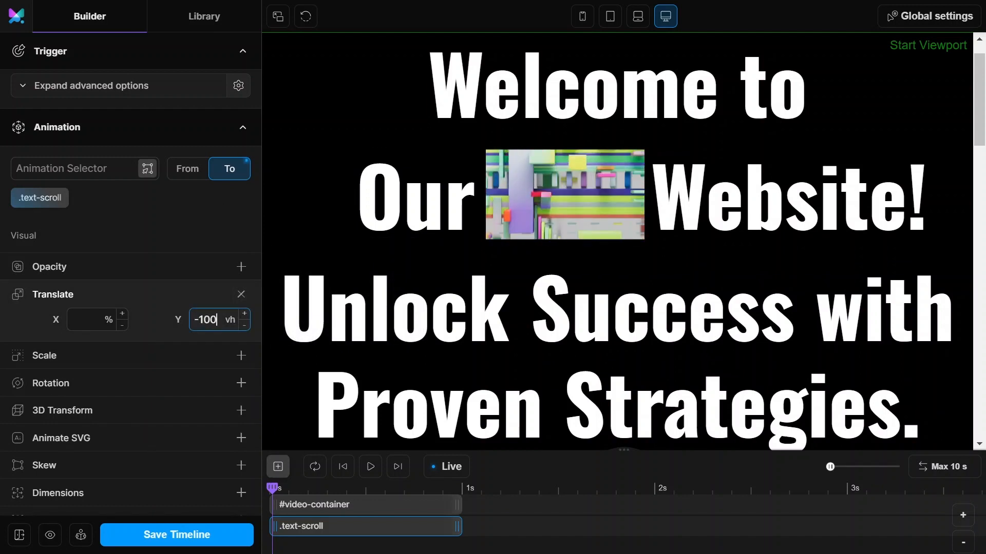
Scroll through the page in the builder preview to check how the heading text moves alongside the zooming video.
scroll(492, 319, "down", 5)
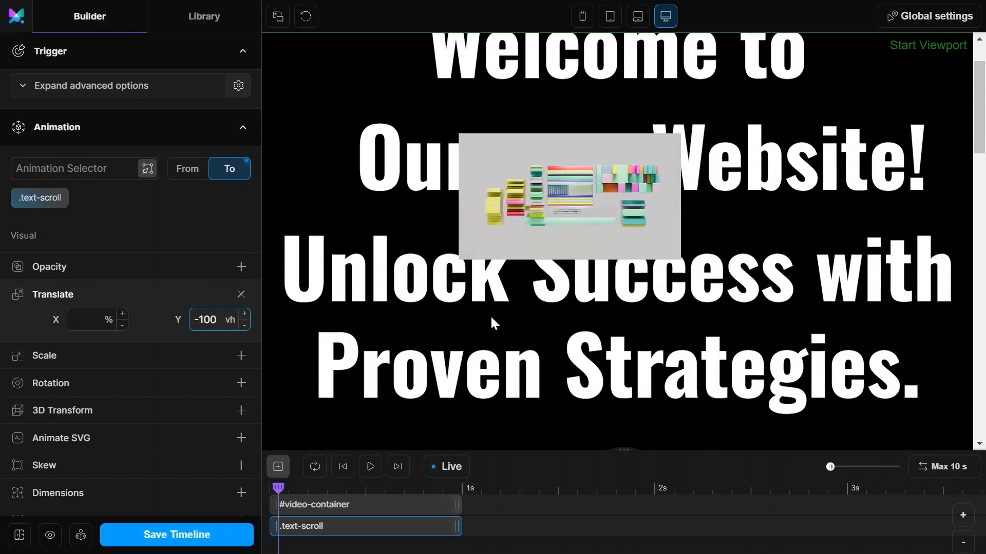
scroll(491, 316, "down", 10)
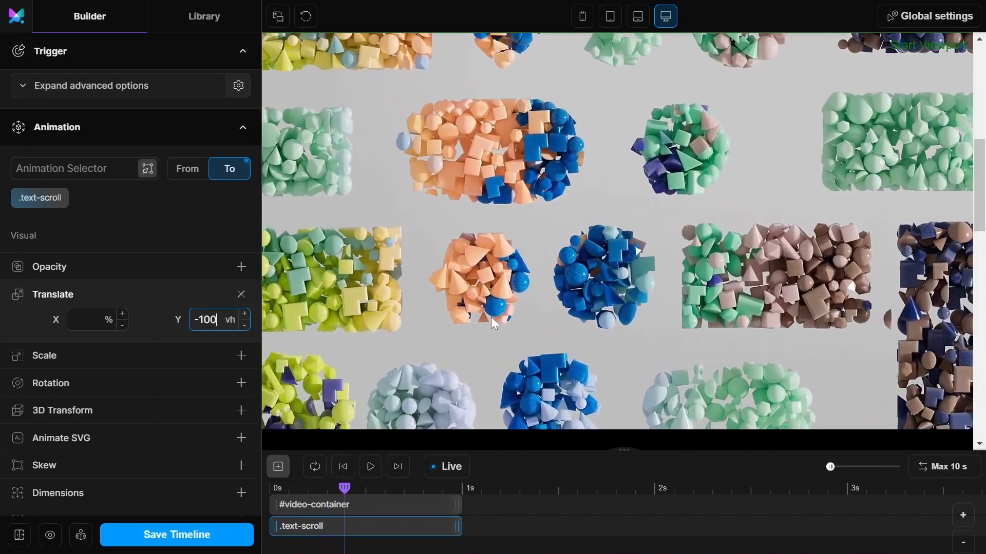
scroll(491, 316, "down", 3)
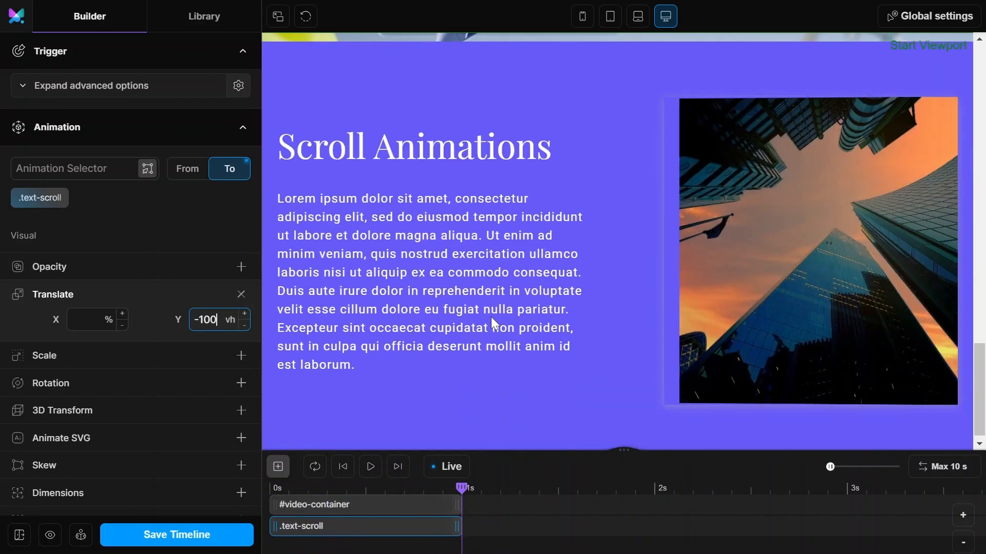
scroll(491, 316, "up", 8)
scroll(490, 316, "up", 10)
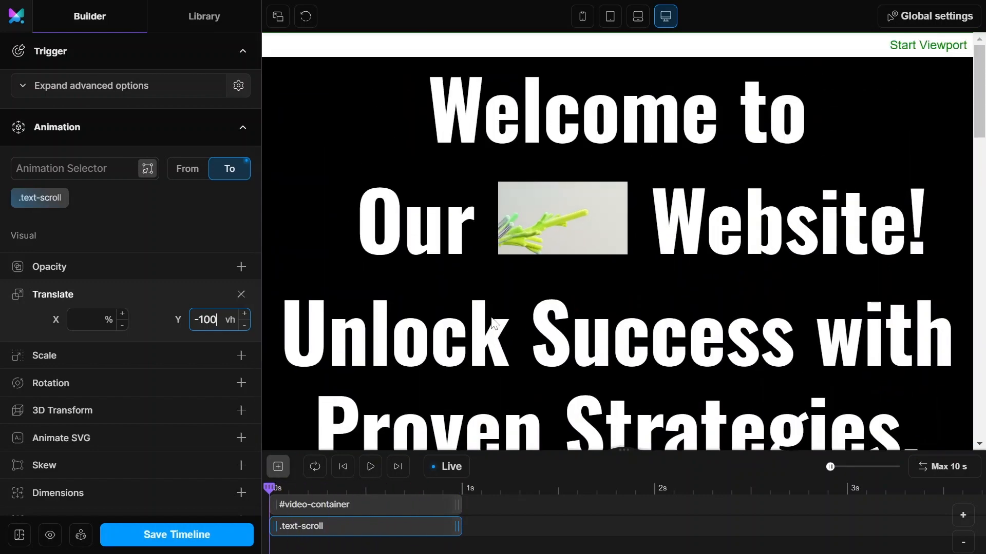
scroll(493, 322, "down", 2)
Set the Ease of both the .text-scroll and #video-container animations to None.
scroll(159, 407, "down", 10)
left_click(238, 384)
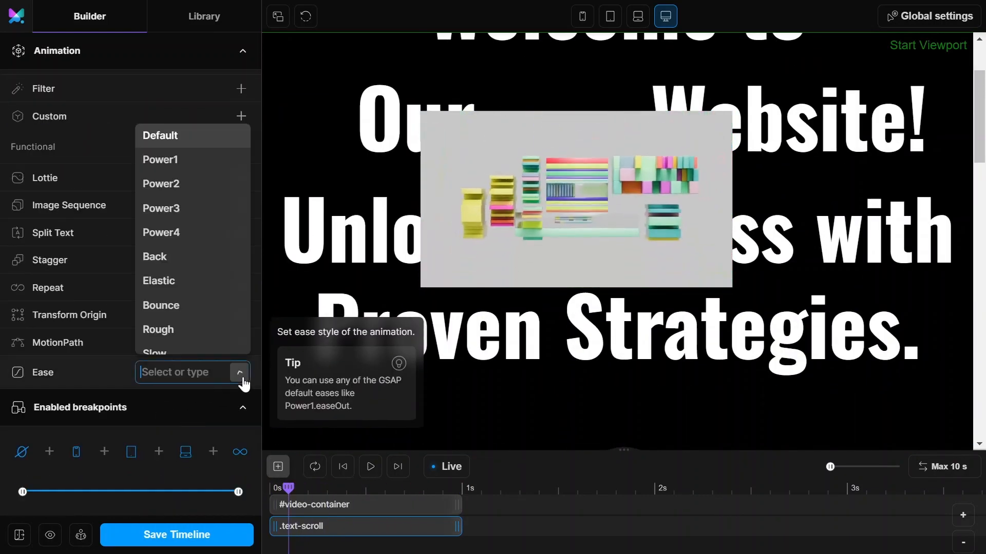
scroll(165, 339, "down", 2)
left_click(160, 342)
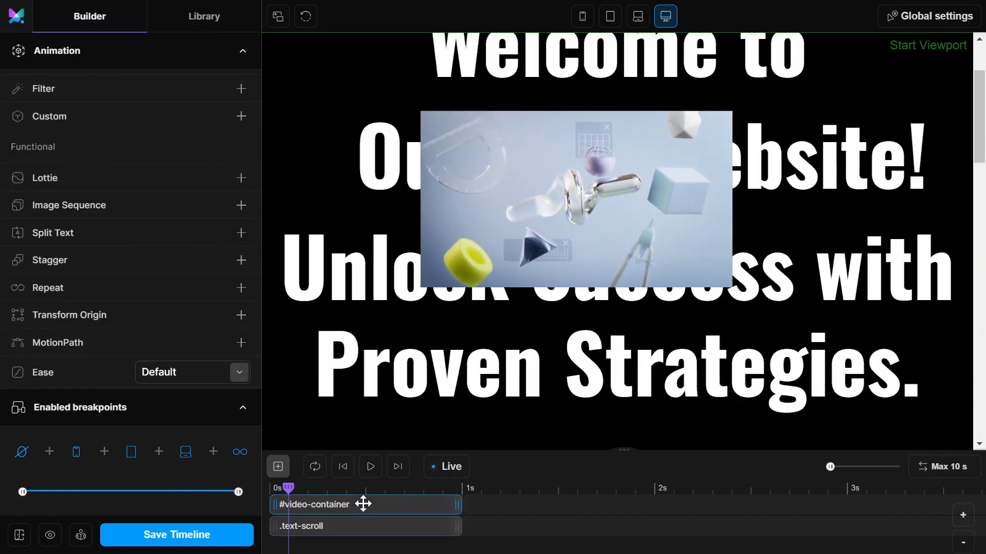
left_click(240, 373)
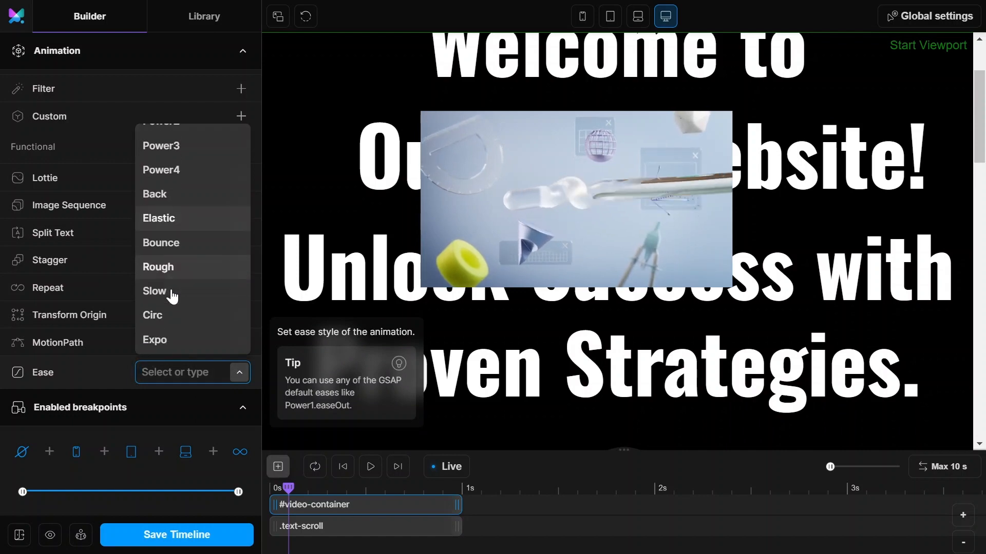
scroll(164, 318, "down", 2)
left_click(161, 343)
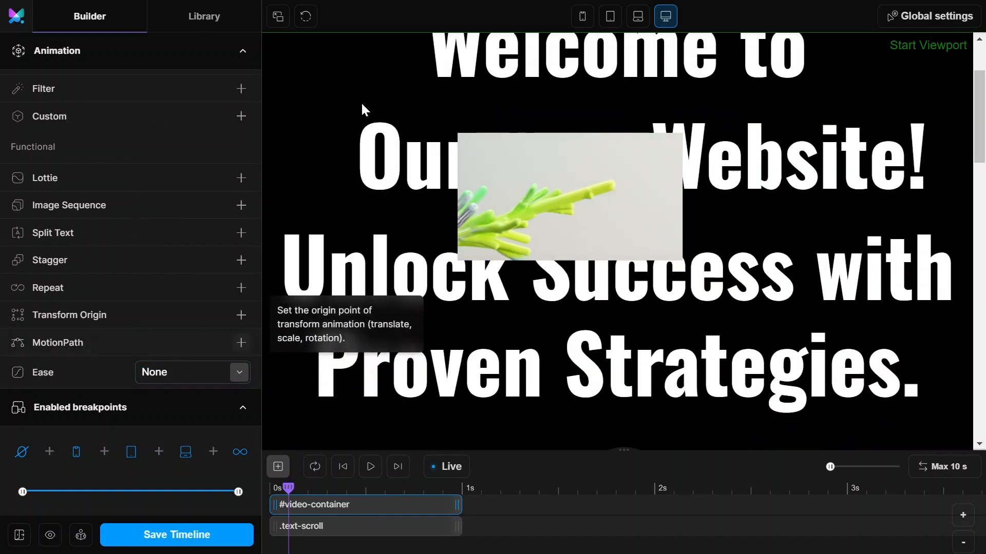
Preview the combined text movement and video zoom by scrolling the page down and up in the full-width view.
left_click(277, 20)
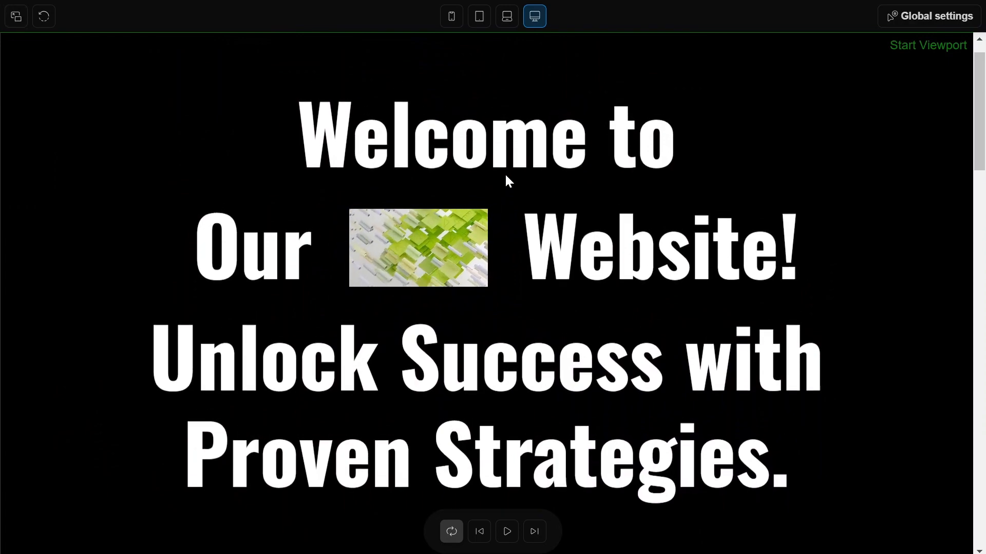
scroll(506, 181, "down", 2)
scroll(505, 176, "down", 10)
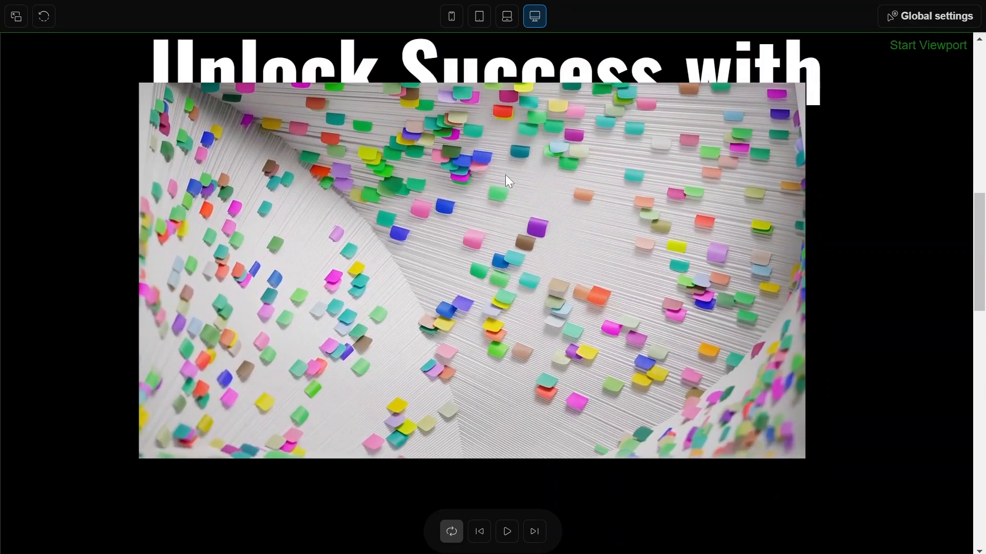
scroll(505, 176, "down", 3)
scroll(505, 175, "up", 8)
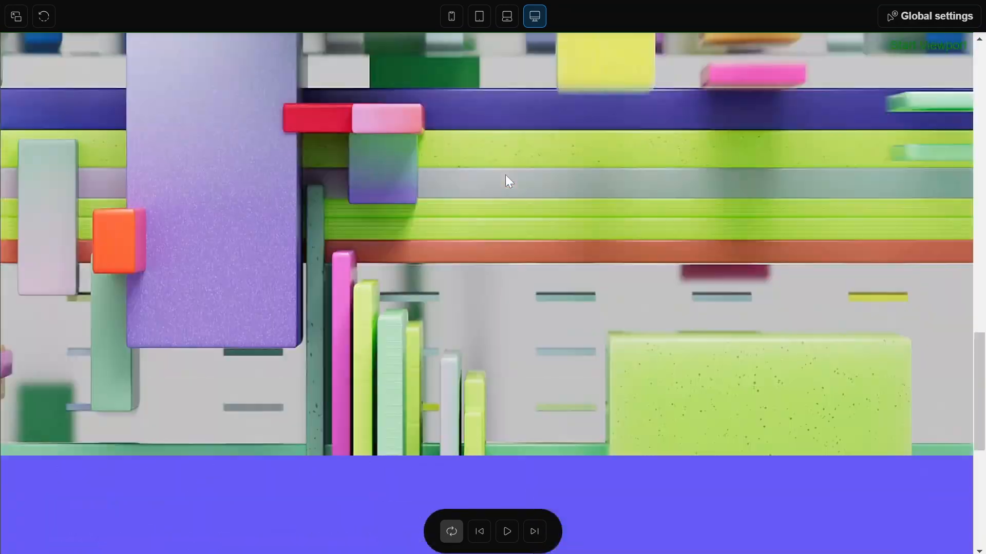
scroll(505, 174, "up", 8)
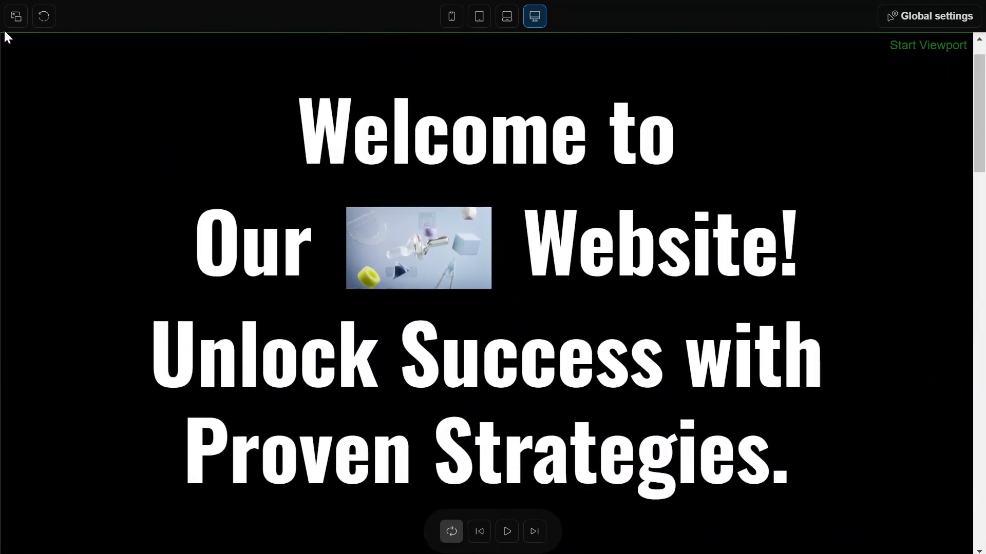
Save the timeline and open the live page, scrolling down it to check the finished animation.
left_click(16, 16)
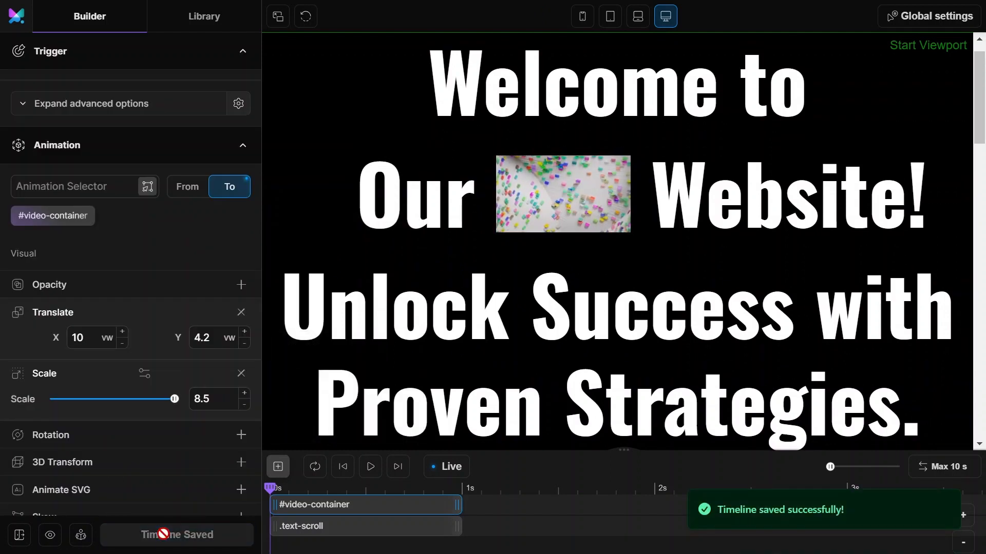
left_click(50, 535)
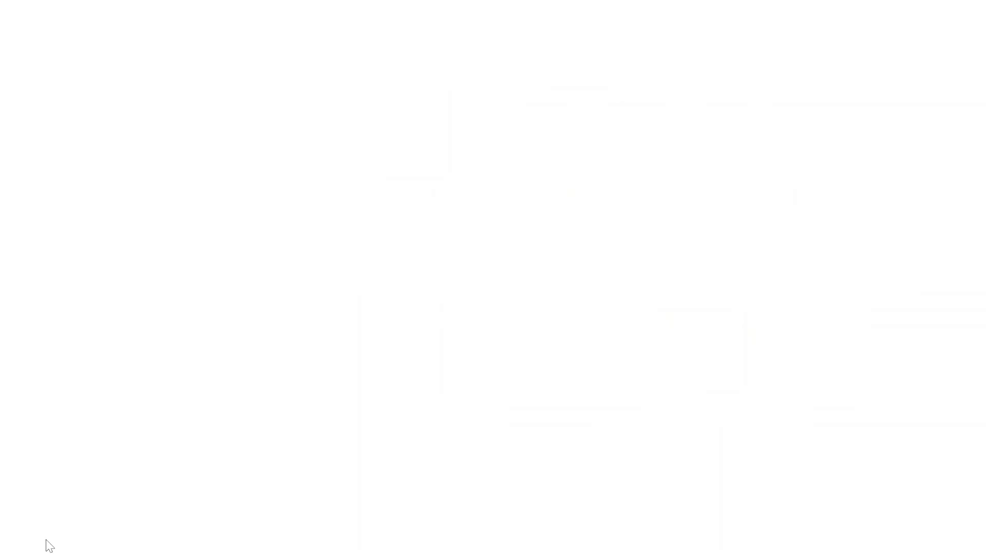
scroll(493, 277, "down", 2)
scroll(678, 302, "down", 5)
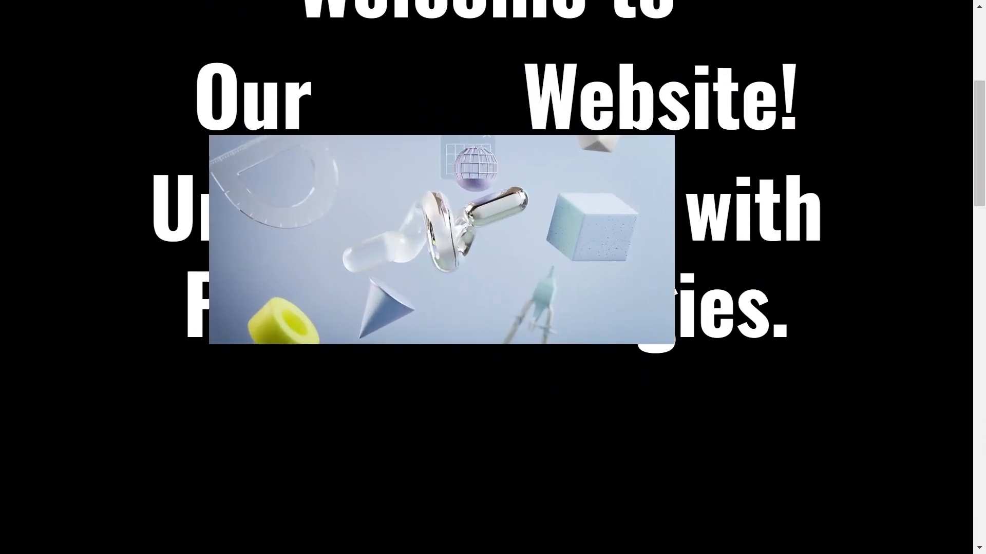
scroll(678, 296, "down", 6)
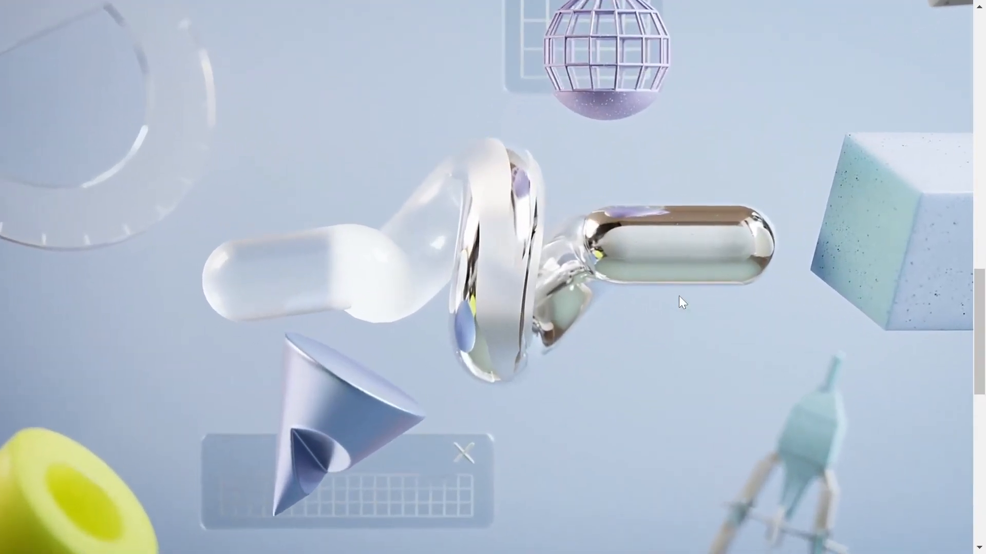